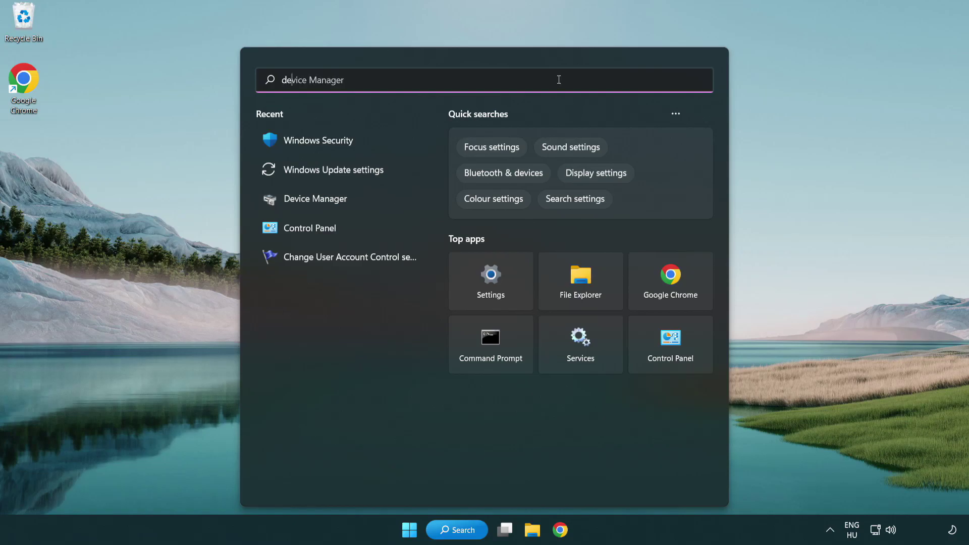
# - Find Device Manager through the Windows search, open it and move its window nearer the middle of the desktop
pyautogui.write('nager')
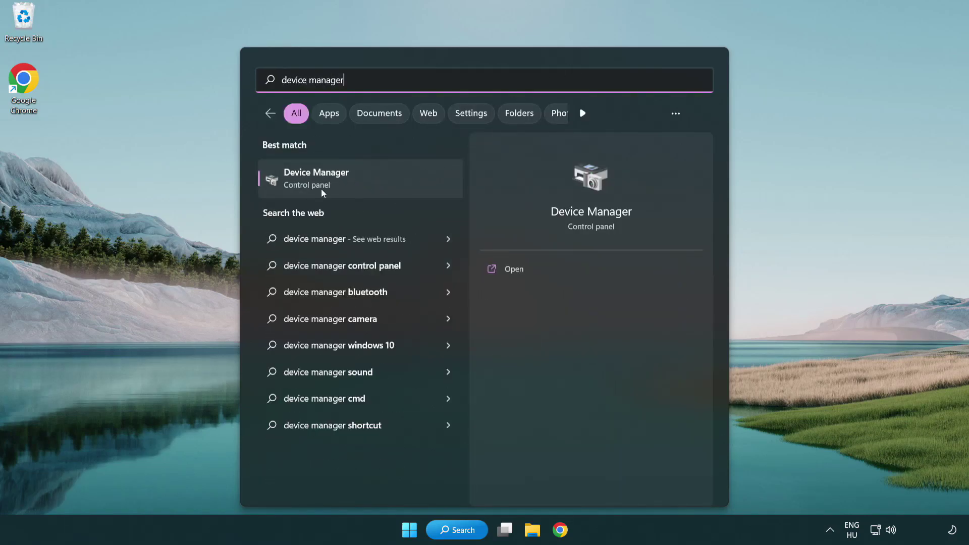
pyautogui.click(388, 183)
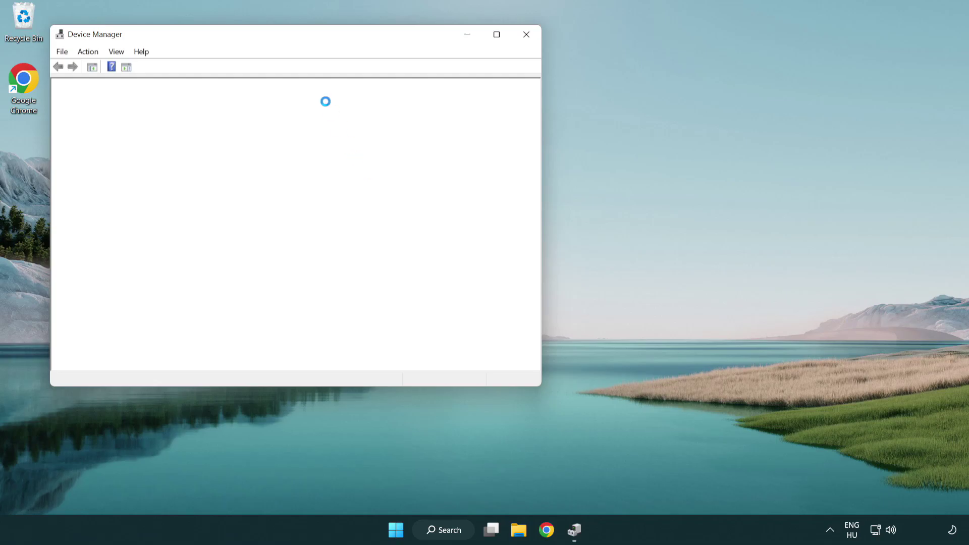
pyautogui.moveTo(267, 42); pyautogui.dragTo(427, 98)
# - Run an automatic driver update for the VMware SVGA 3D display adapter, then close the update wizard and Device Manager
pyautogui.click(273, 202)
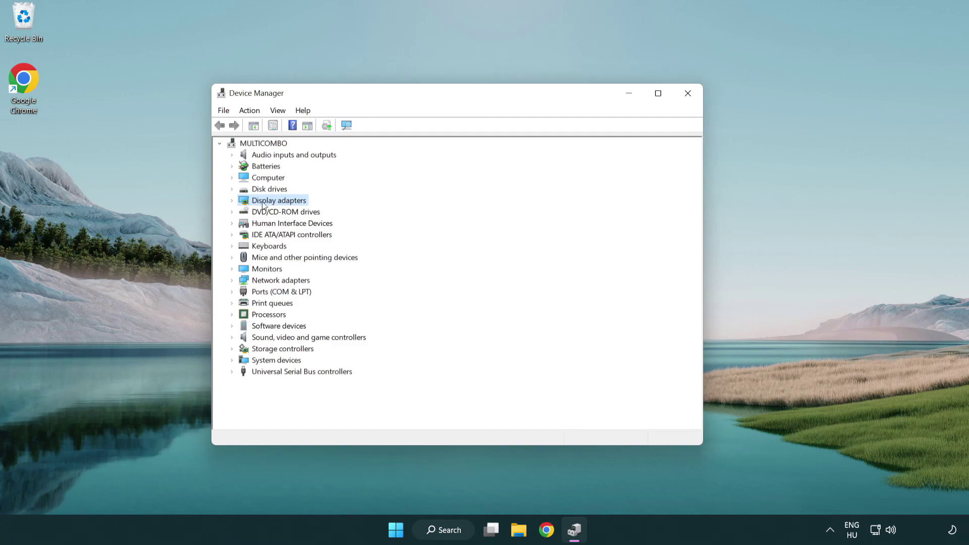
pyautogui.click(232, 201)
pyautogui.click(289, 215)
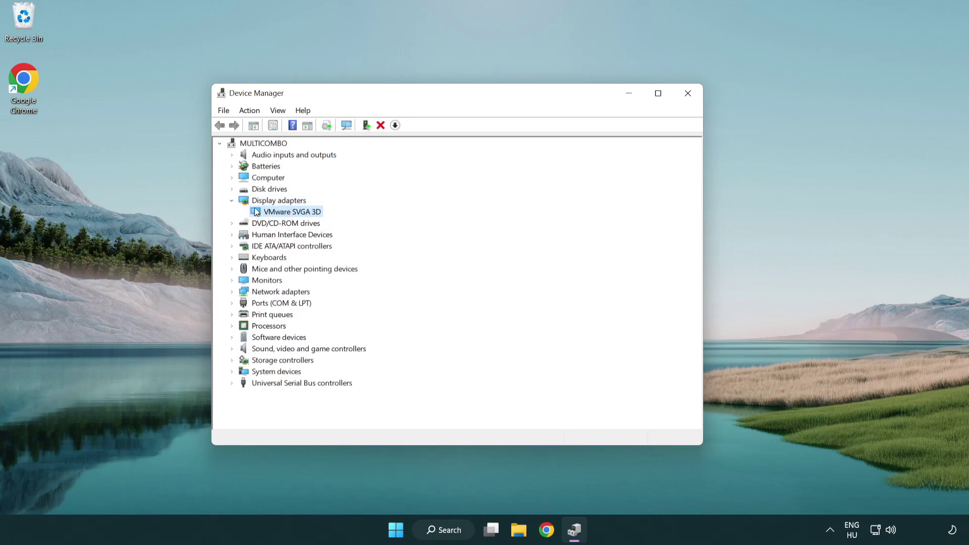
pyautogui.rightClick(289, 216)
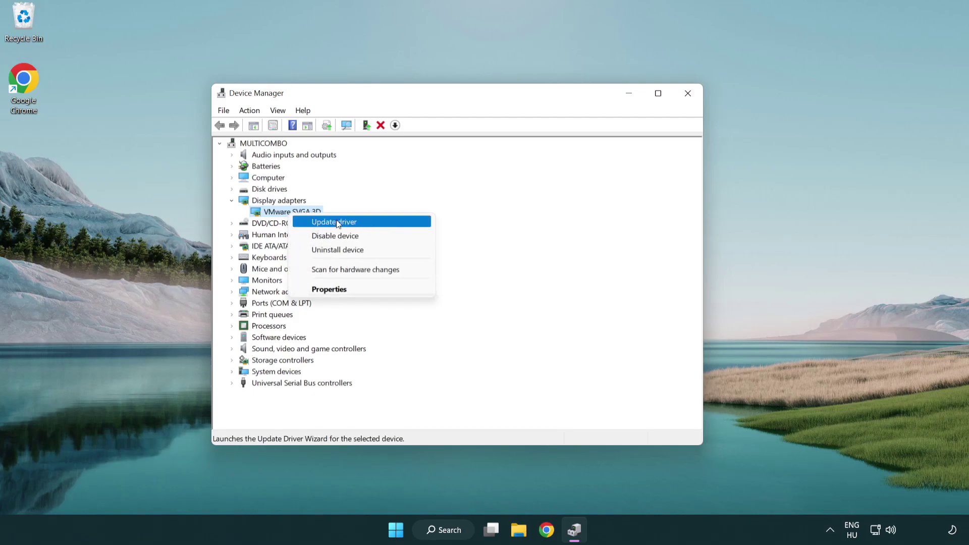
pyautogui.click(382, 223)
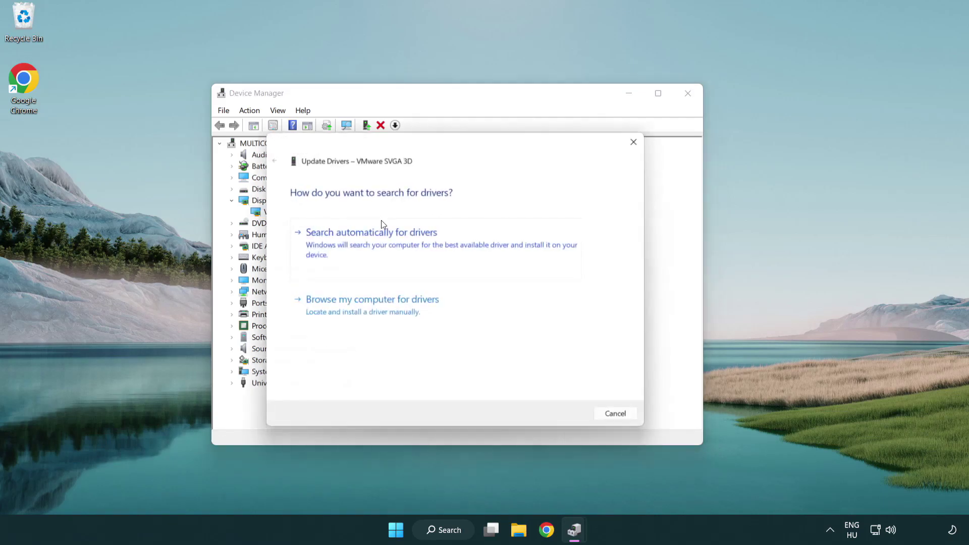
pyautogui.moveTo(403, 147); pyautogui.dragTo(424, 142)
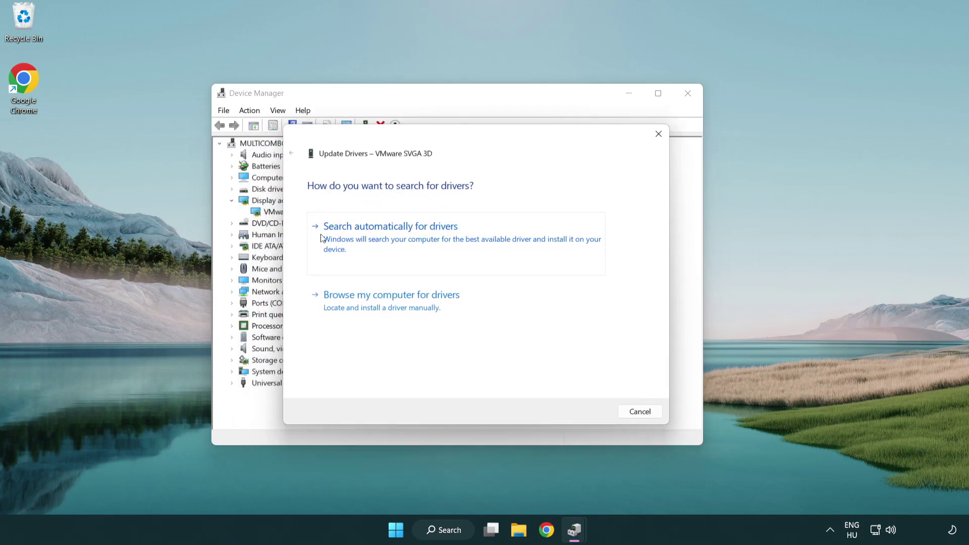
pyautogui.click(427, 238)
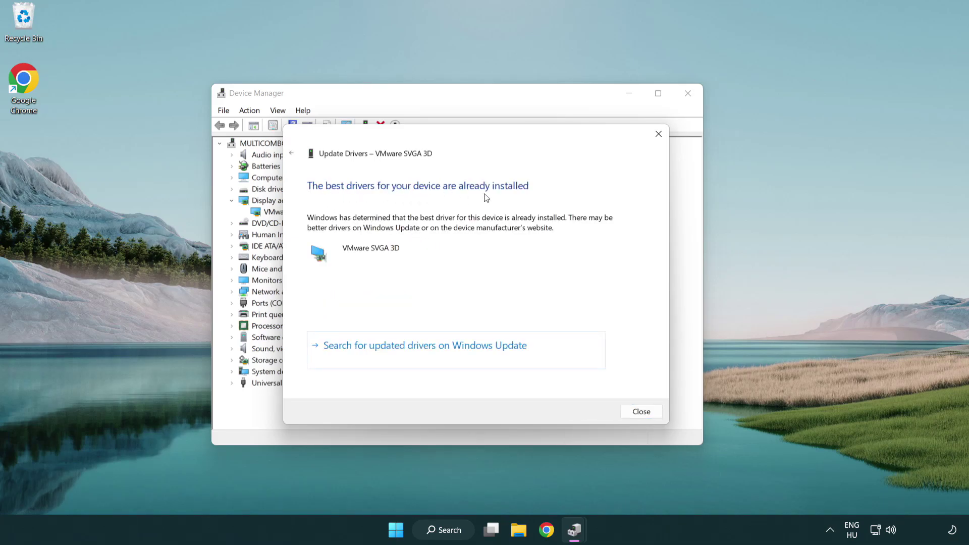
pyautogui.click(642, 413)
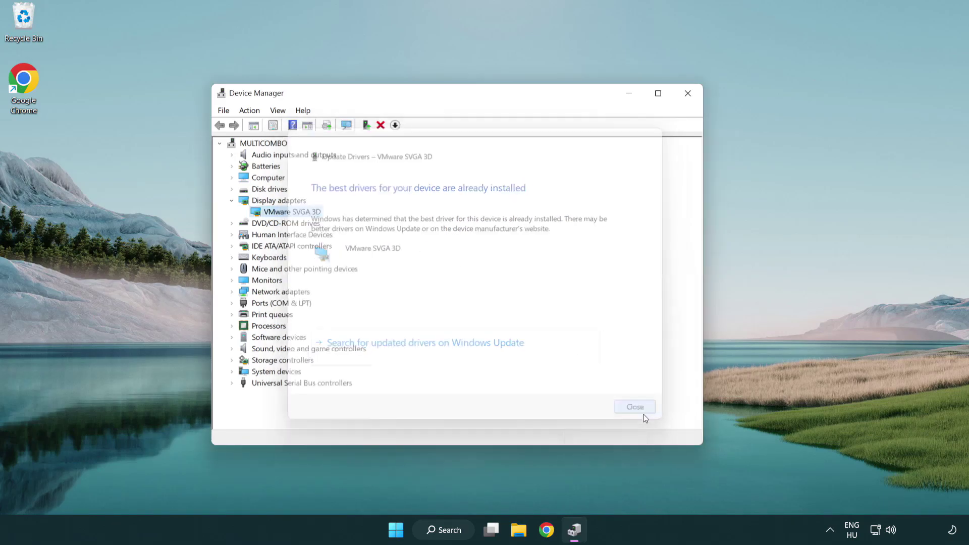
pyautogui.click(689, 95)
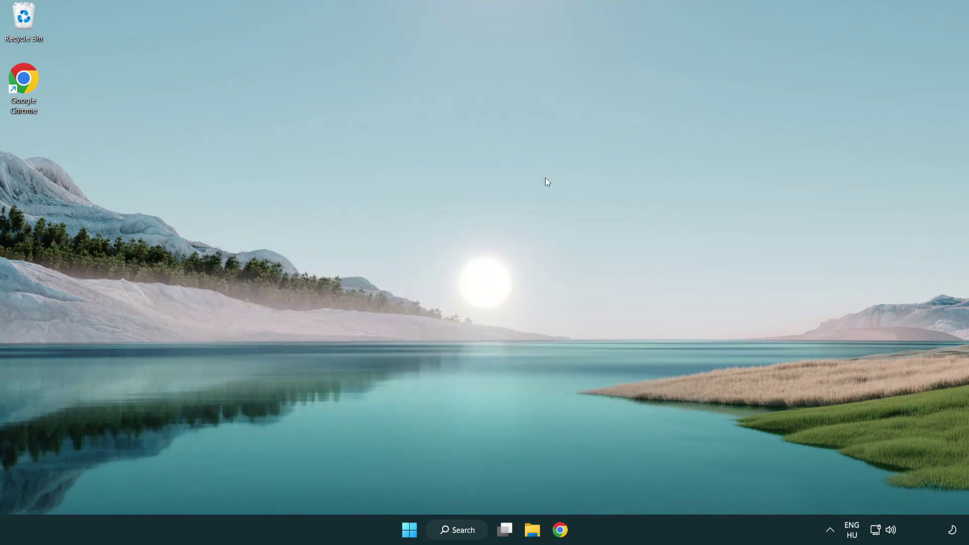
# - Search Windows for "update", check for updates in the Windows Update settings and close Settings
pyautogui.click(466, 529)
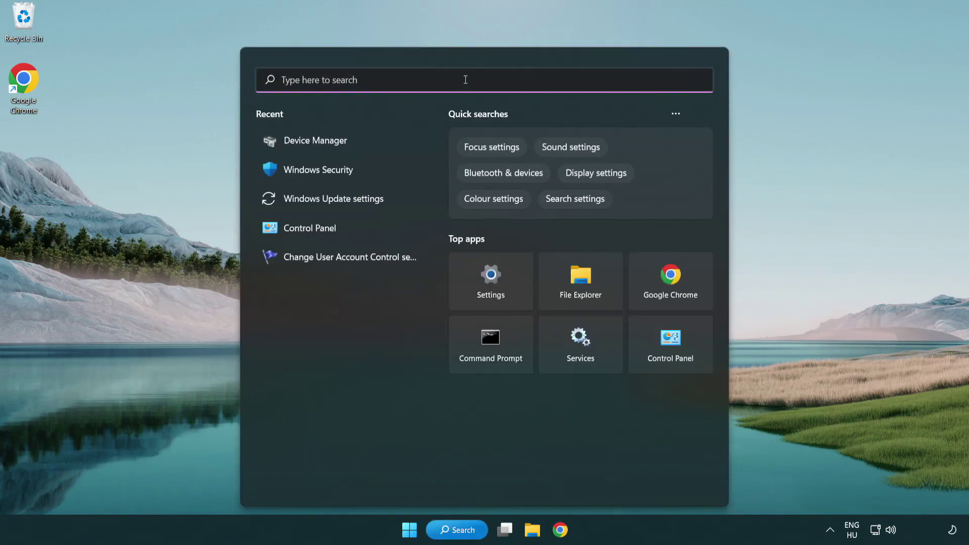
pyautogui.write('update')
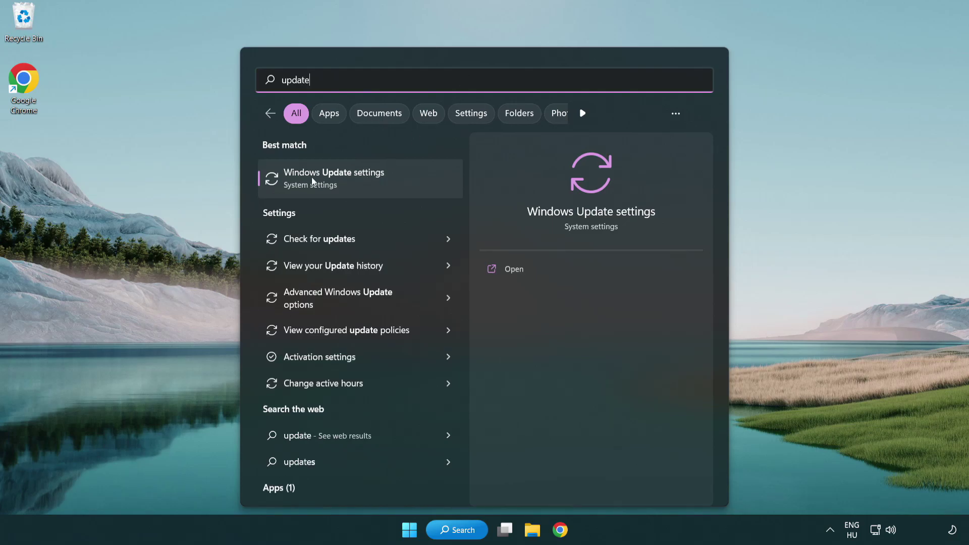
pyautogui.click(379, 186)
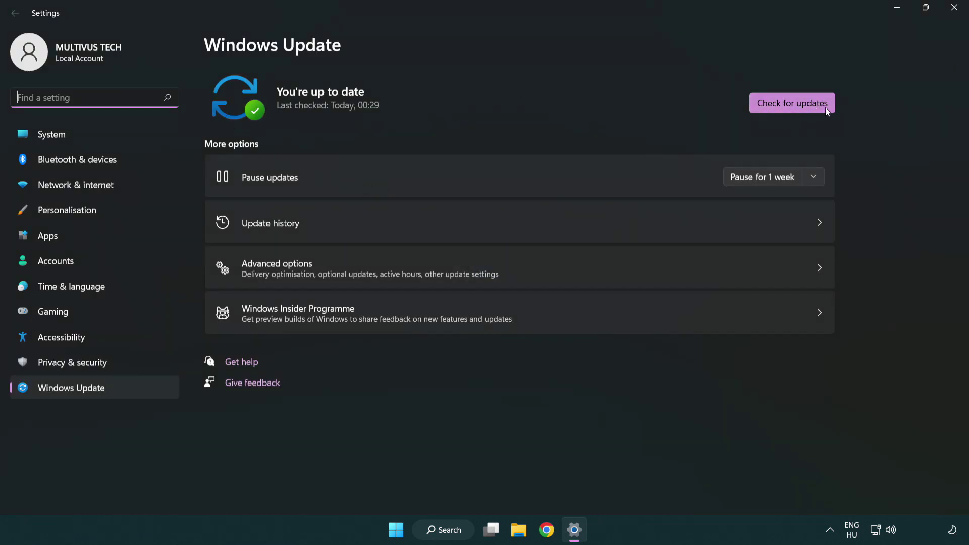
pyautogui.click(811, 108)
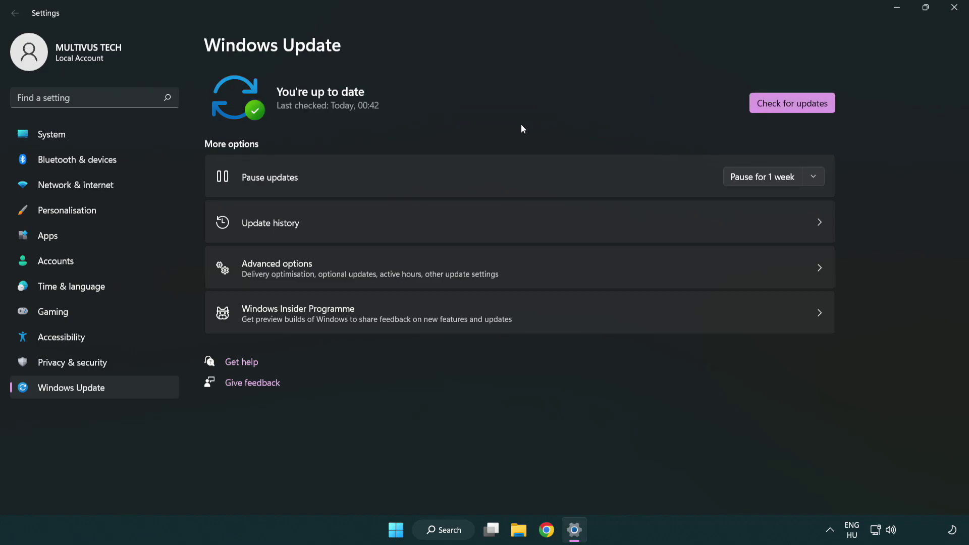
pyautogui.click(950, 15)
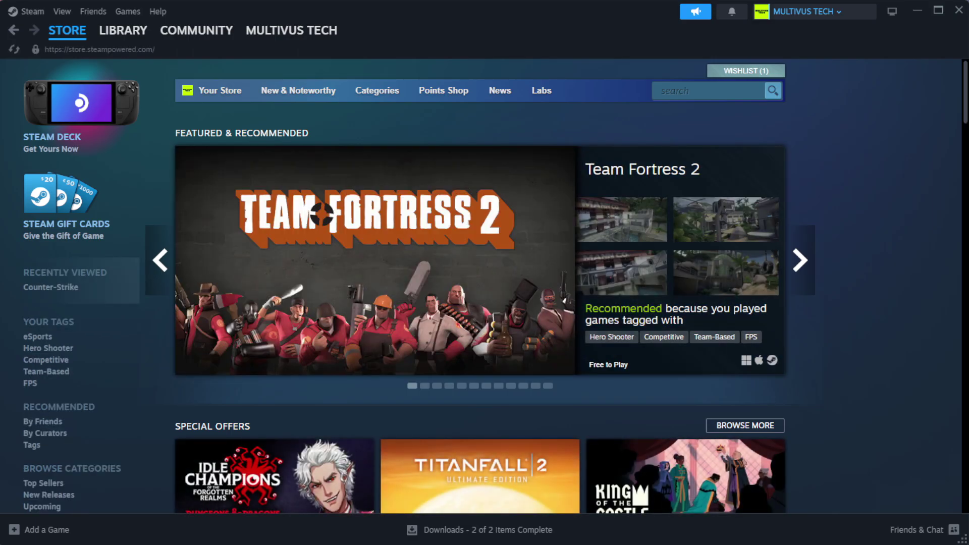
# - In the Steam library, verify the integrity of the installed files of the favorite game YOUR NOT WORKING GAME
pyautogui.moveTo(125, 37)
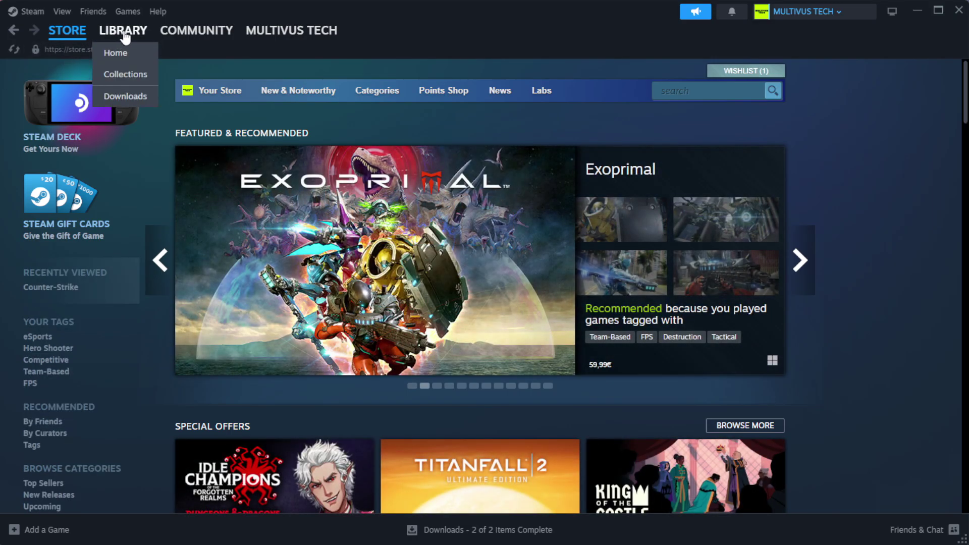
pyautogui.click(141, 55)
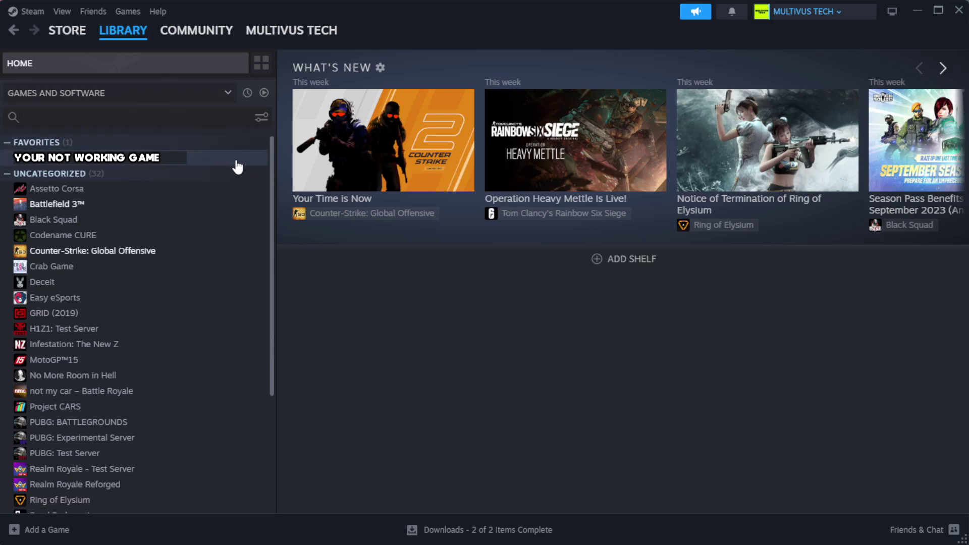
pyautogui.rightClick(238, 159)
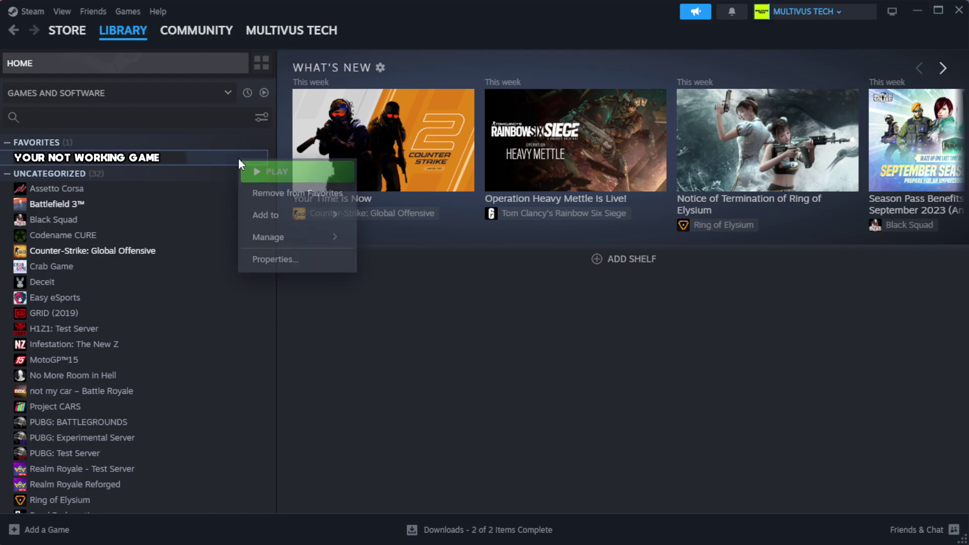
pyautogui.click(308, 265)
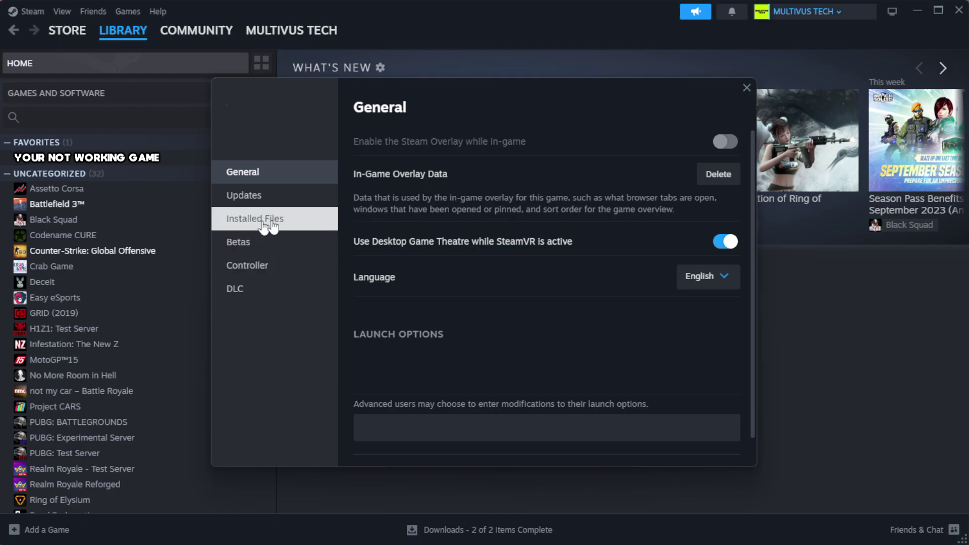
pyautogui.click(318, 230)
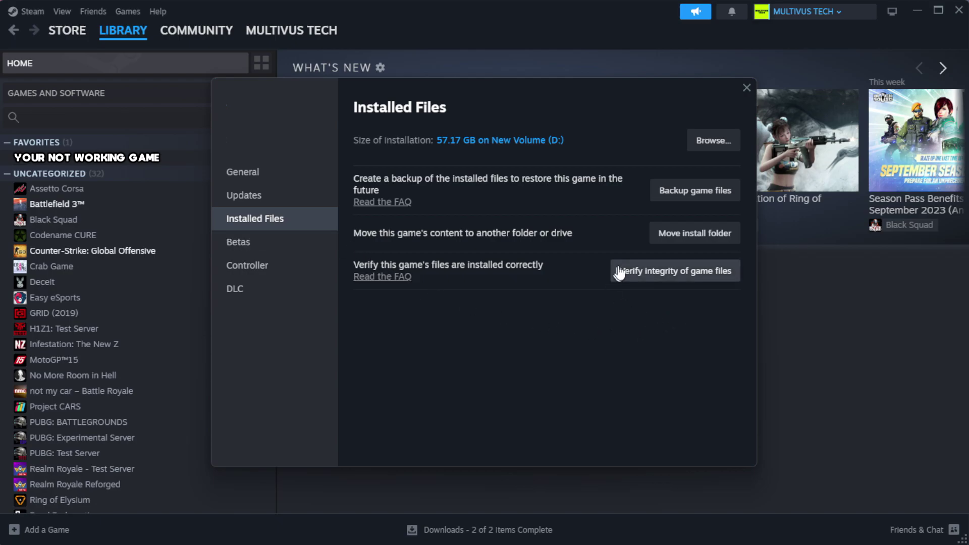
pyautogui.click(680, 277)
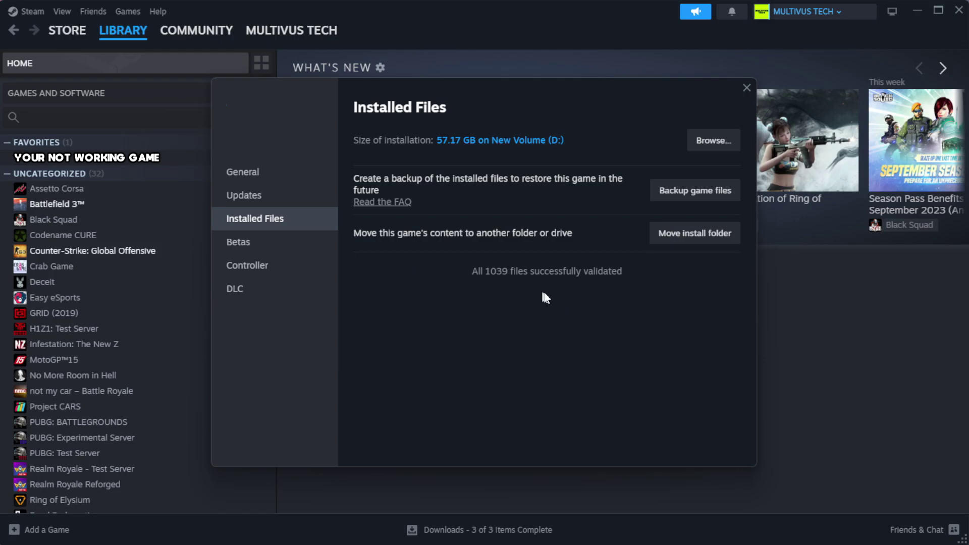
# - Browse to the game's installation folder and open the properties of the YOUR NOT WORKING GAME shortcut
pyautogui.click(712, 153)
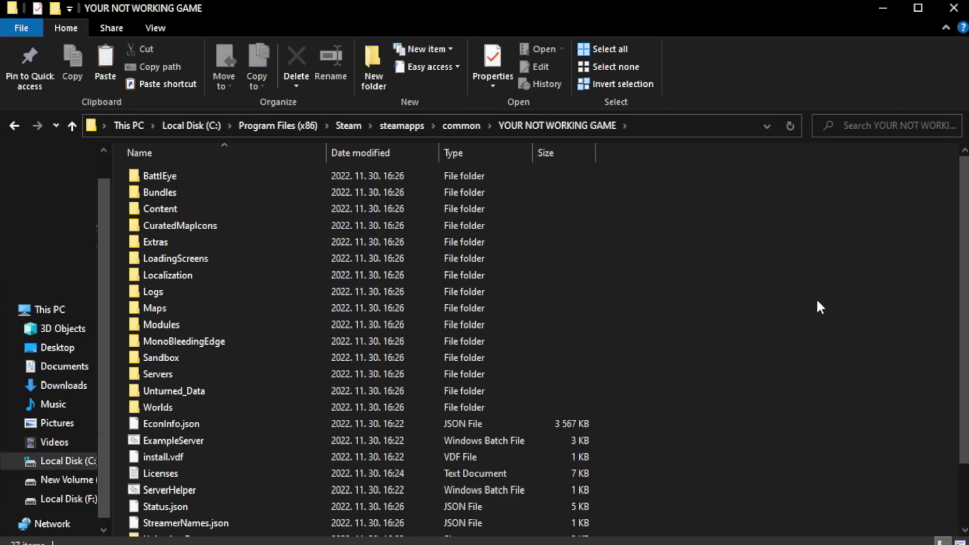
pyautogui.moveTo(963, 275); pyautogui.dragTo(967, 337)
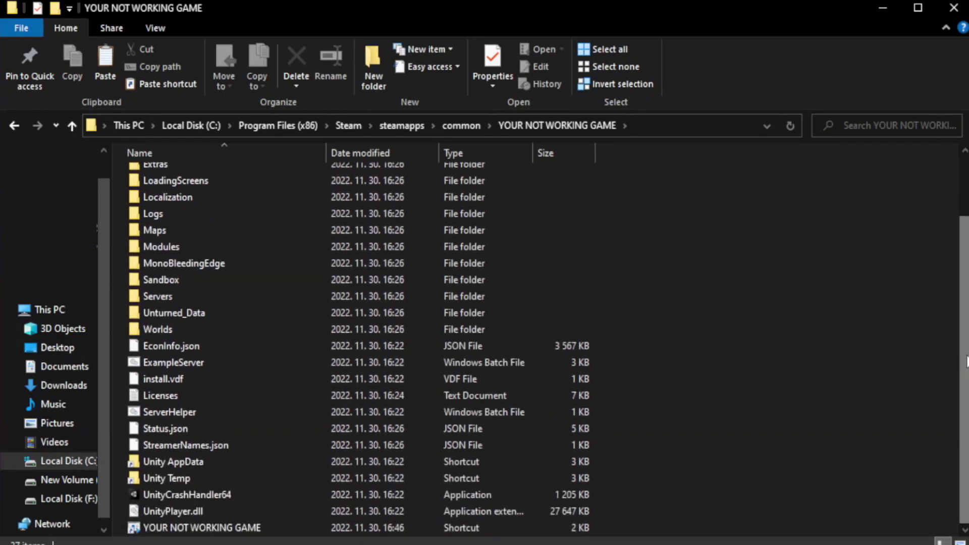
pyautogui.click(386, 532)
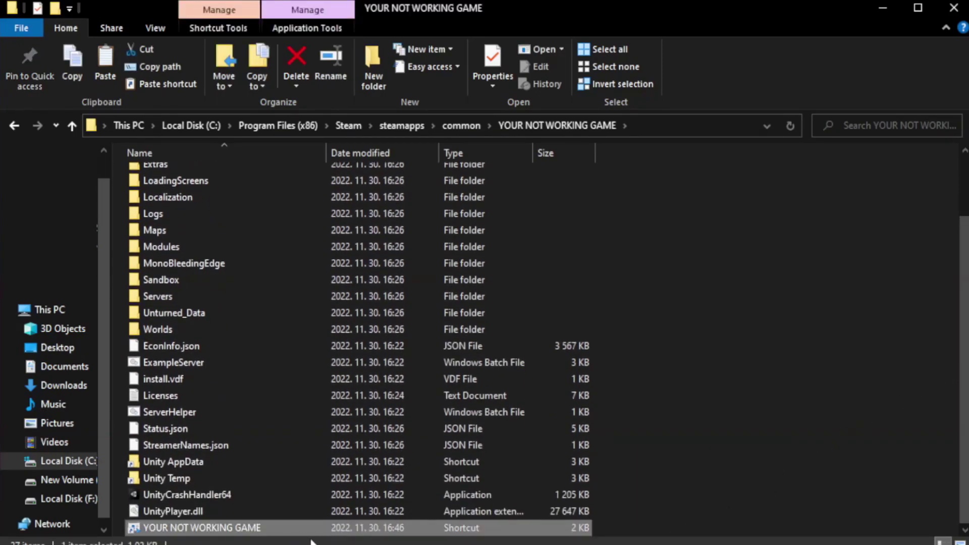
pyautogui.rightClick(325, 529)
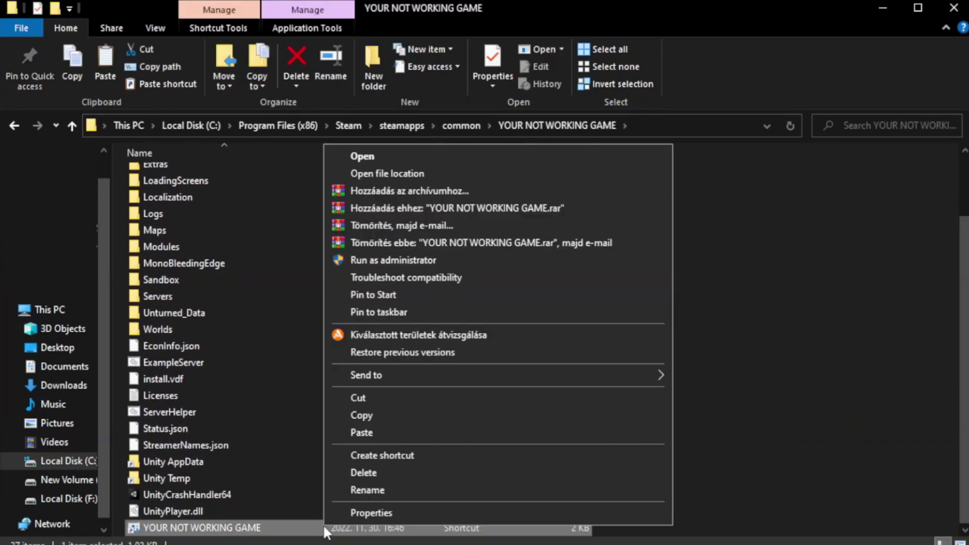
pyautogui.click(495, 514)
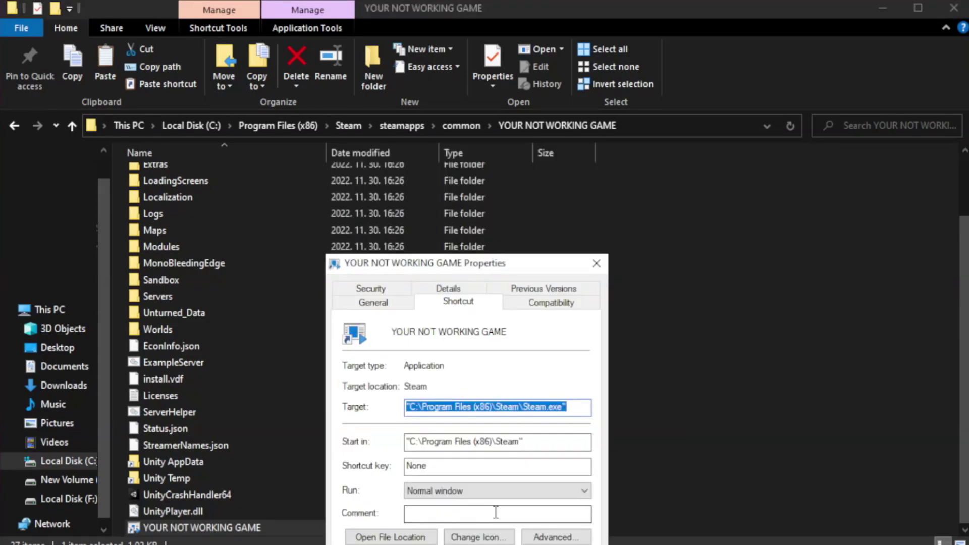
pyautogui.moveTo(485, 267); pyautogui.dragTo(487, 99)
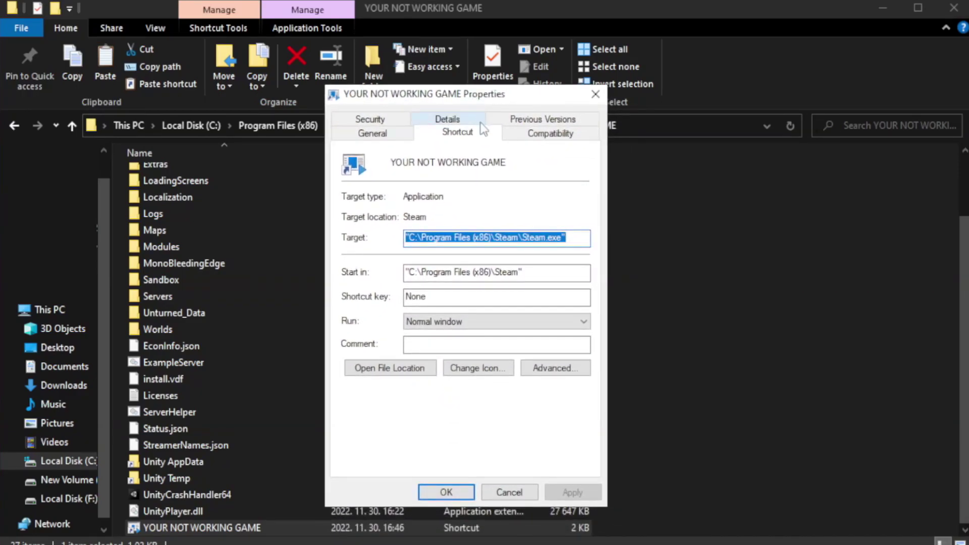
# - Enable compatibility mode for the game shortcut and set it to Windows 8
pyautogui.click(548, 136)
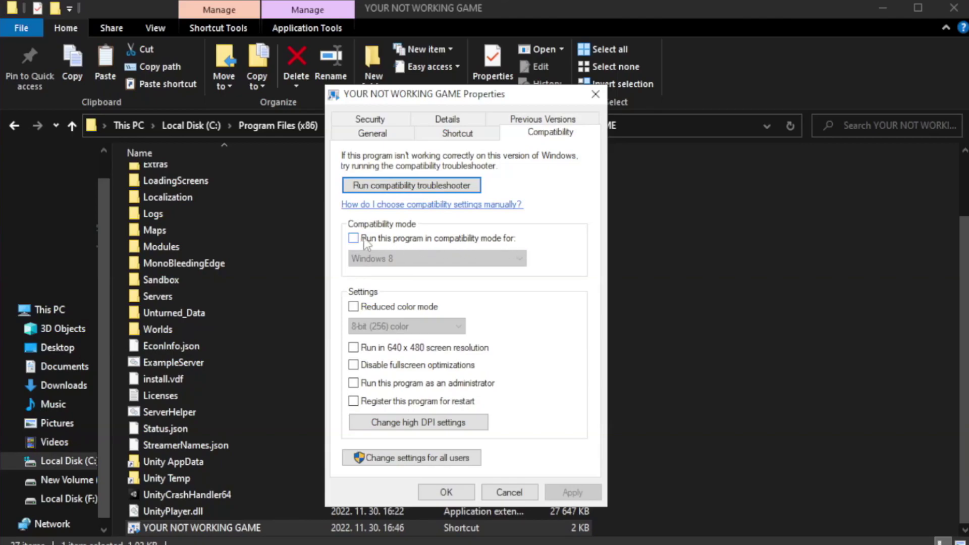
pyautogui.click(383, 237)
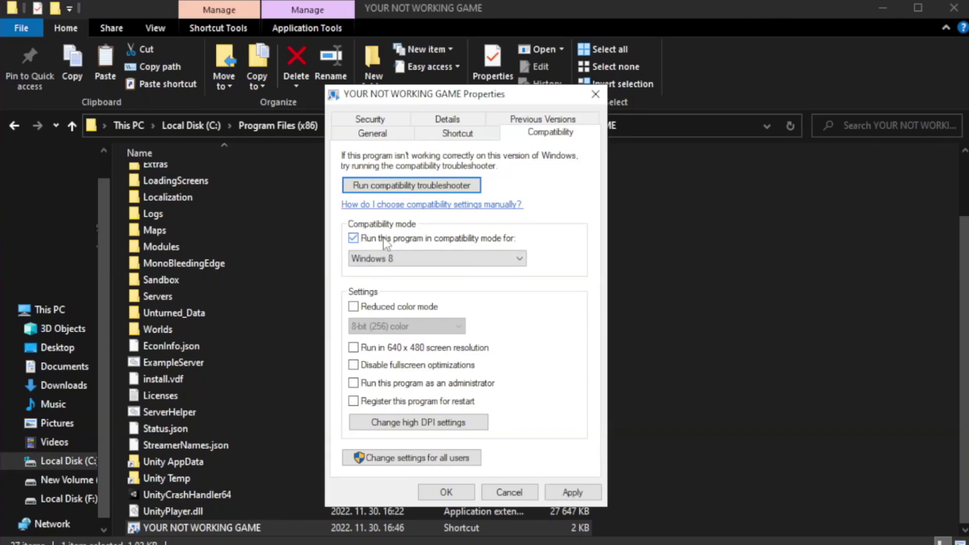
pyautogui.click(437, 258)
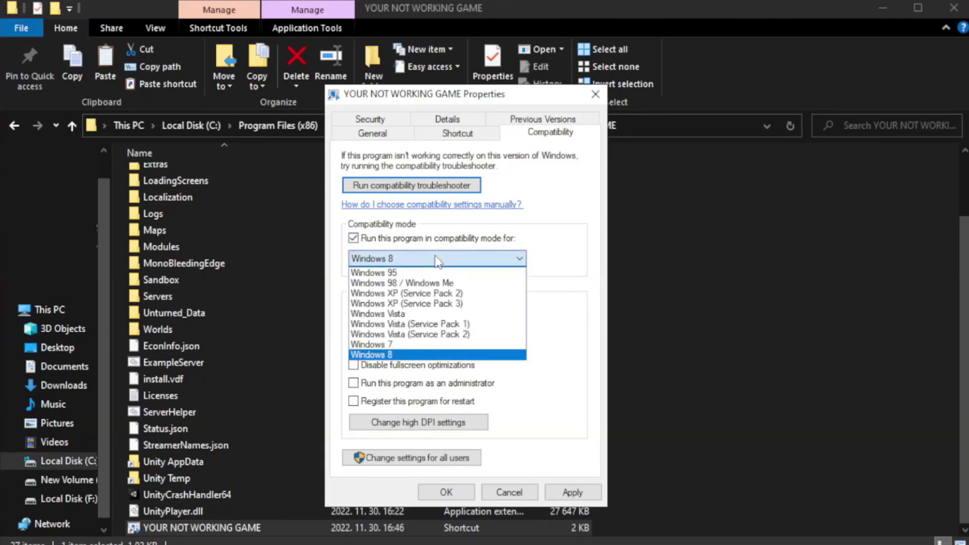
pyautogui.click(410, 355)
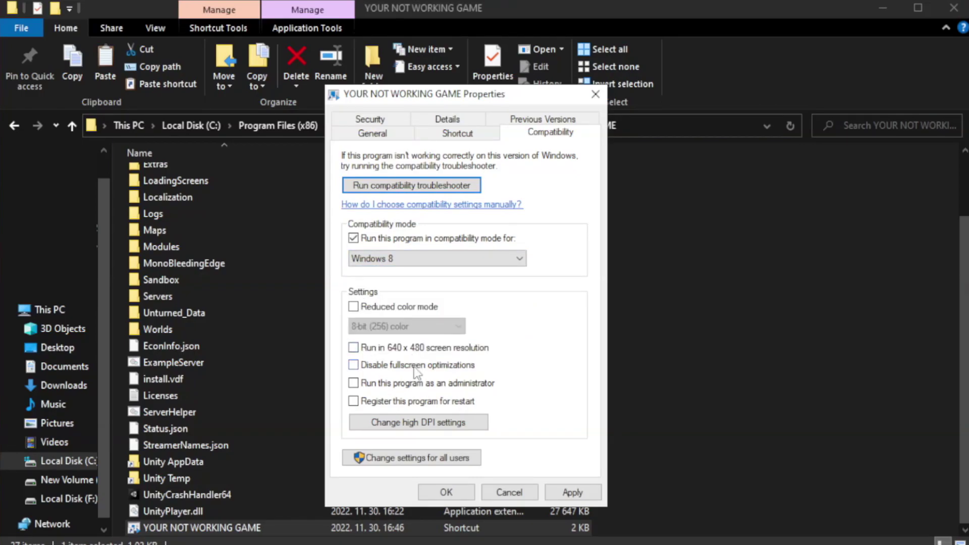
# - Disable fullscreen optimizations and enable running the program as an administrator, apply the shortcut's properties and close the folder
pyautogui.click(377, 366)
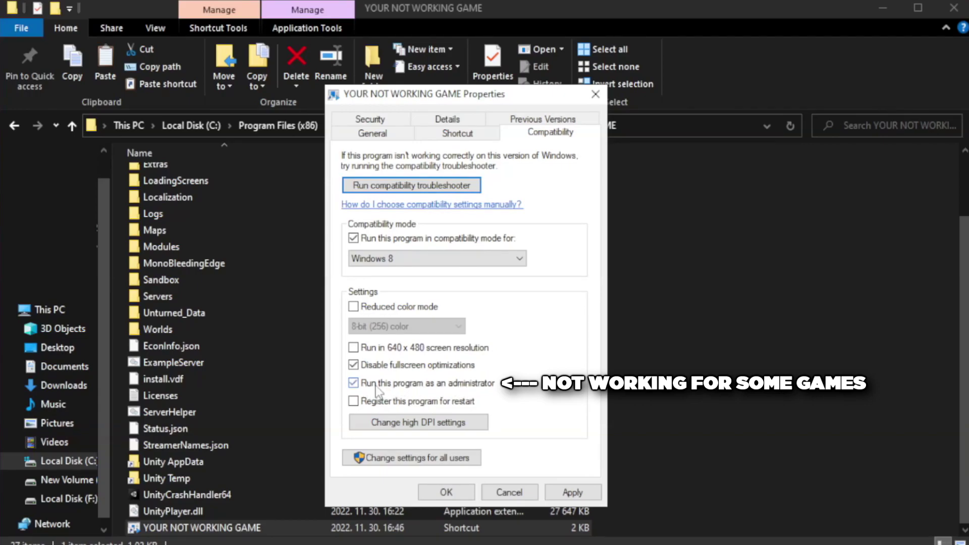
pyautogui.click(573, 490)
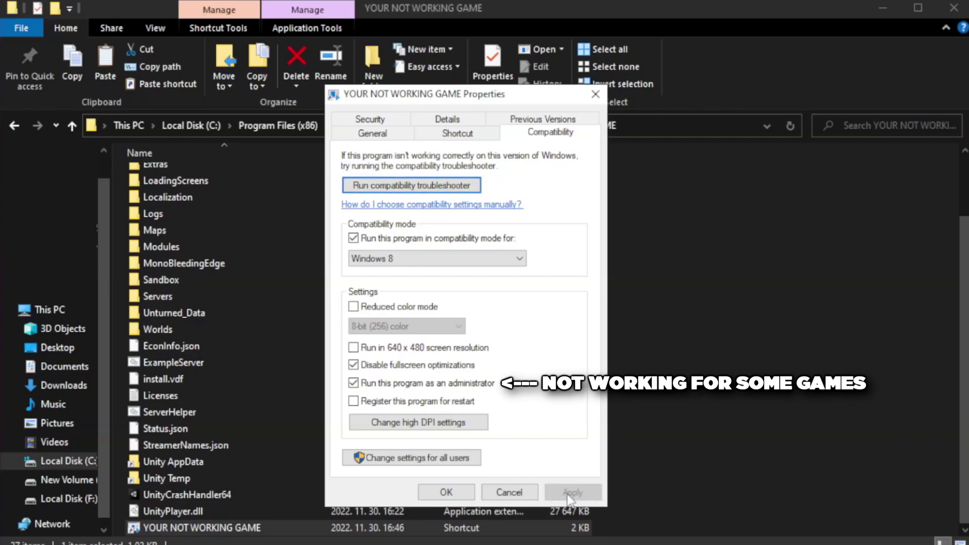
pyautogui.click(444, 492)
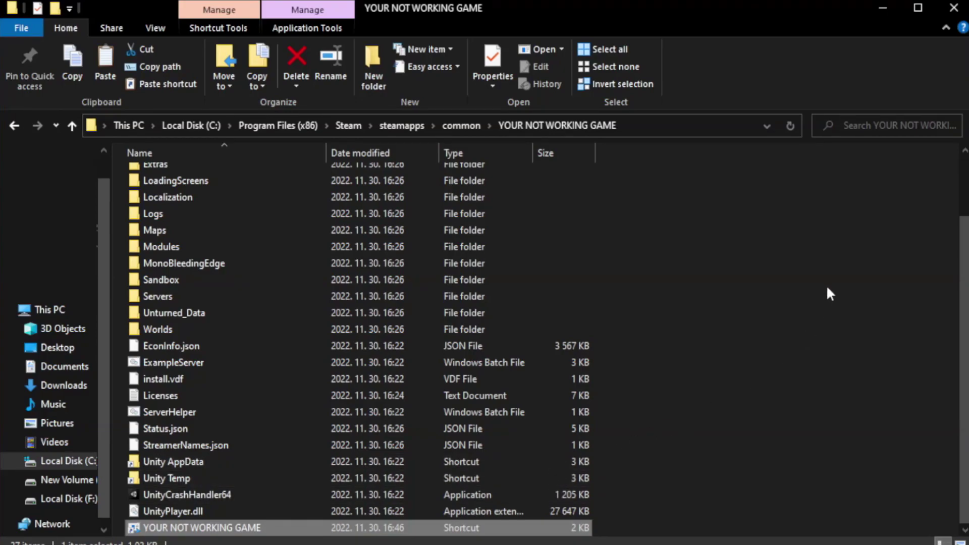
pyautogui.click(953, 9)
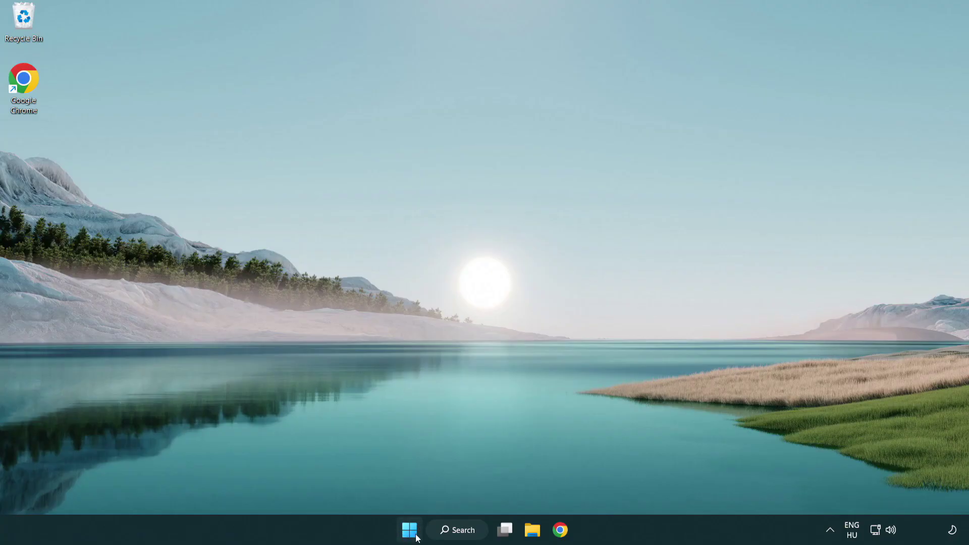
# - Open Task Manager's list of startup apps and disable Terminal
pyautogui.rightClick(409, 532)
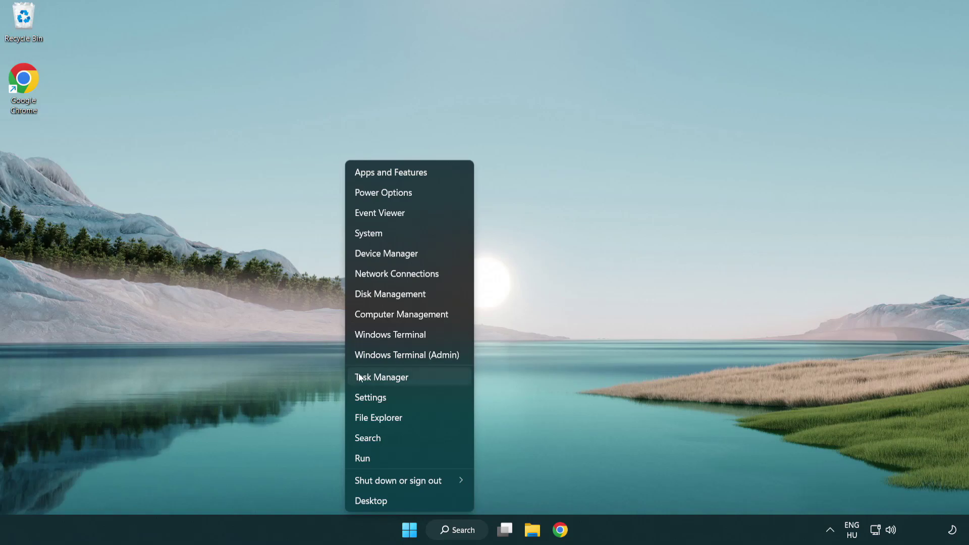
pyautogui.click(428, 382)
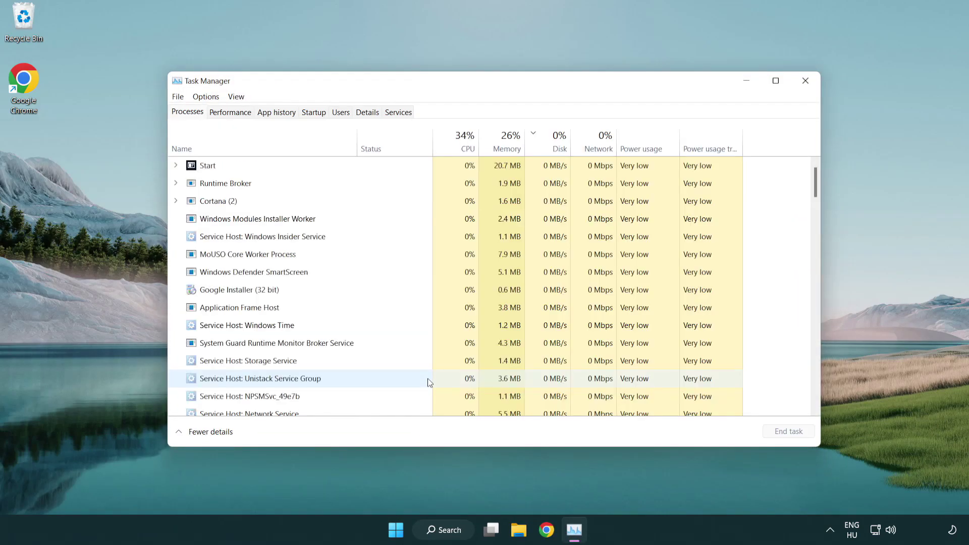
pyautogui.click(316, 115)
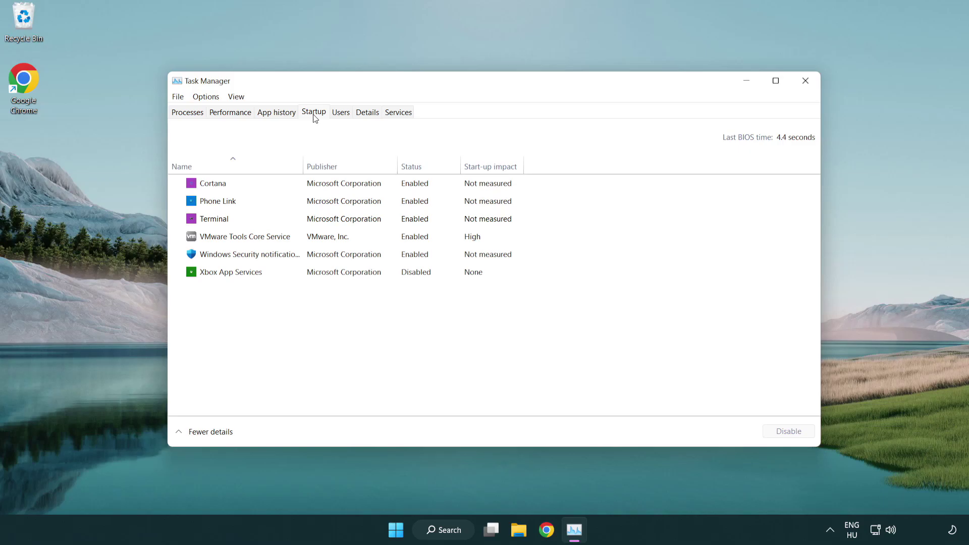
pyautogui.click(317, 220)
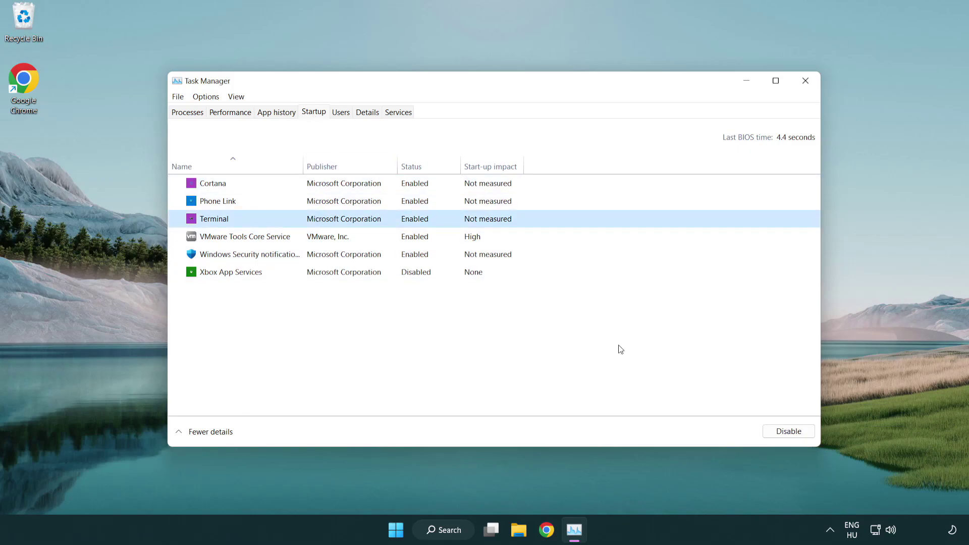
pyautogui.click(773, 432)
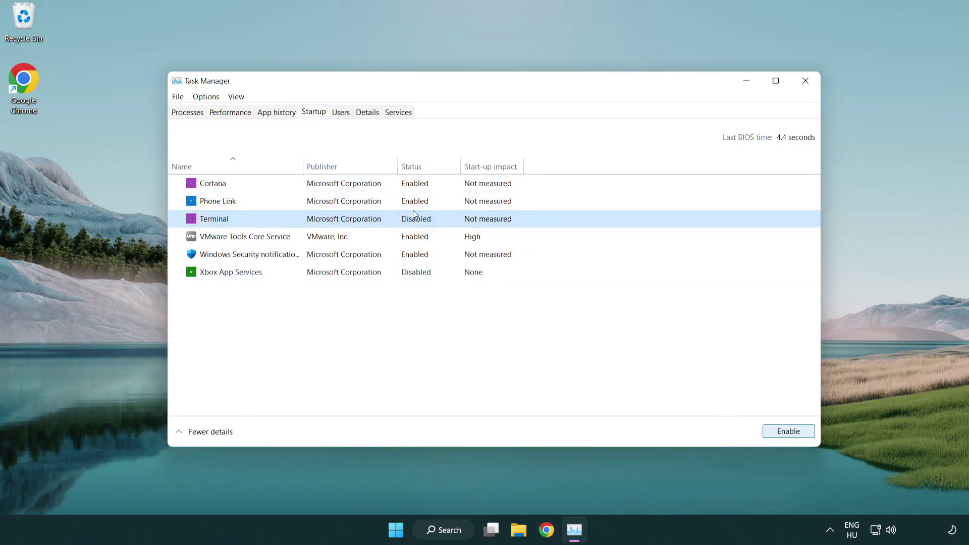
# - Disable Phone Link, Cortana and the Windows Security notification entry at startup, and close Task Manager
pyautogui.click(406, 206)
pyautogui.click(787, 432)
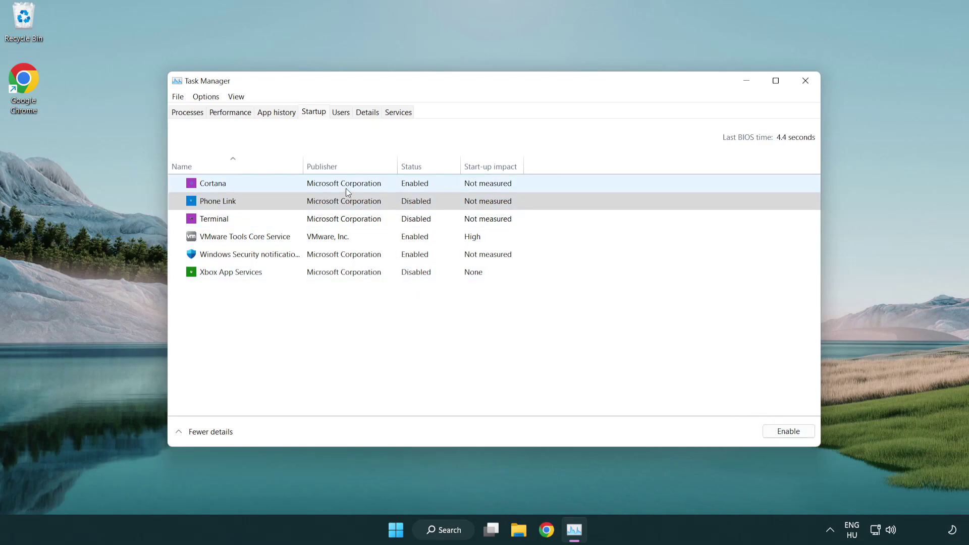
pyautogui.click(346, 189)
pyautogui.click(787, 432)
pyautogui.click(461, 259)
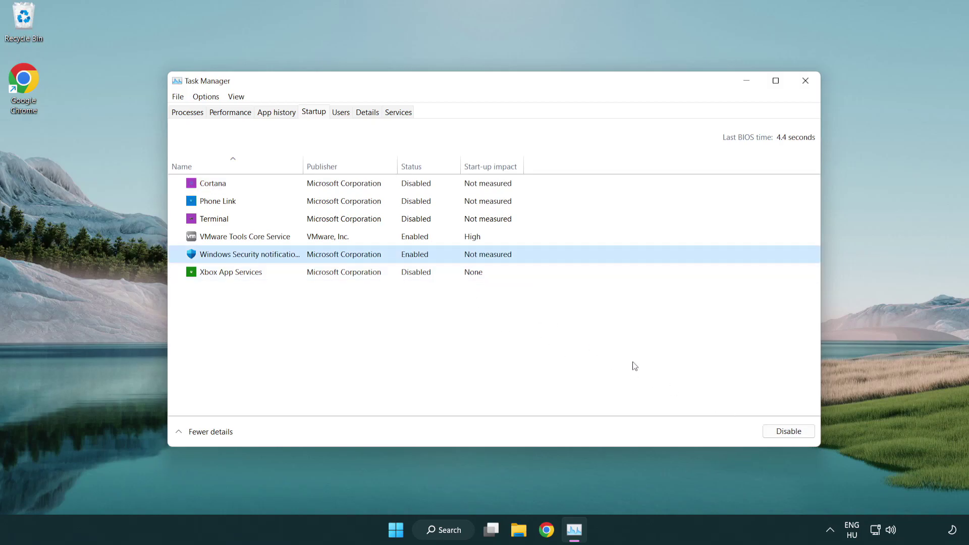
pyautogui.click(782, 432)
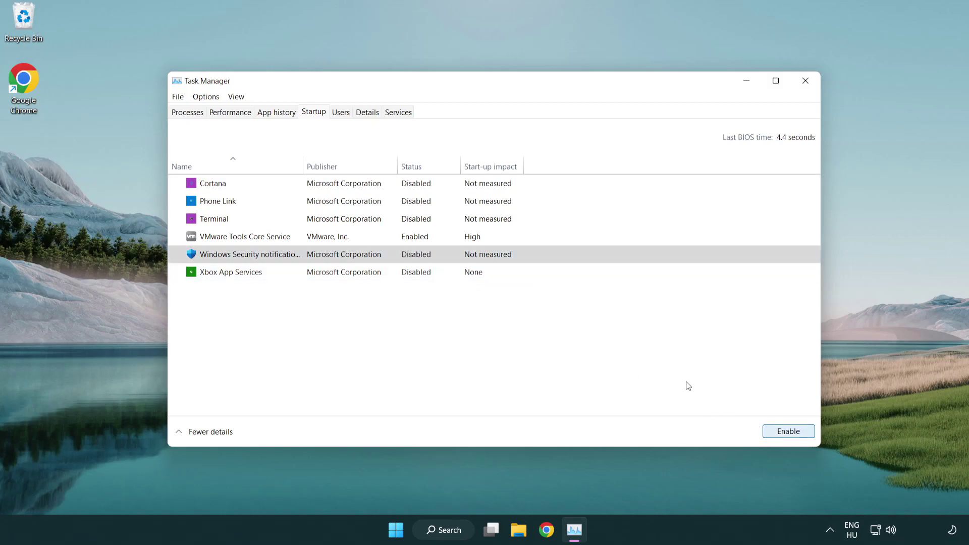
pyautogui.click(806, 82)
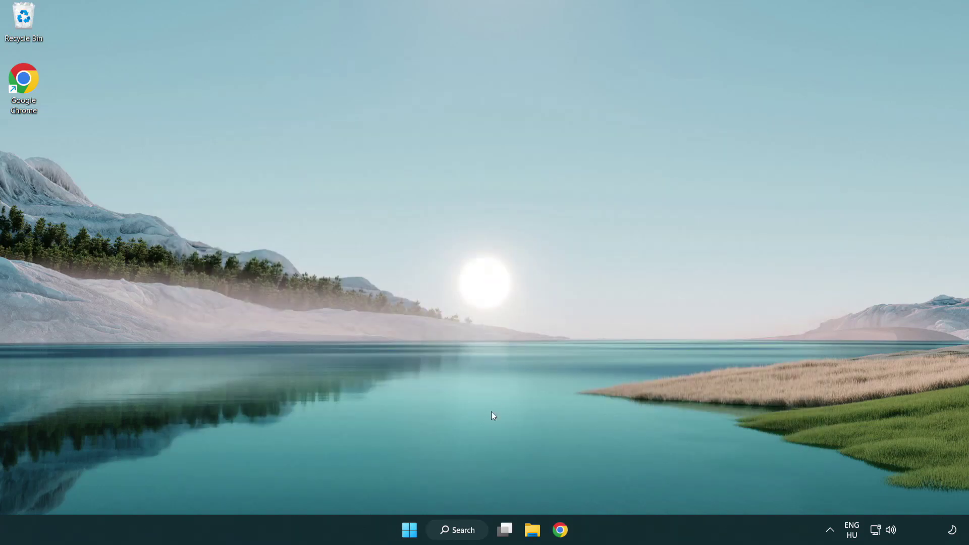
# - Search for cmd, run Command Prompt as administrator and move its window towards the middle of the desktop
pyautogui.click(453, 527)
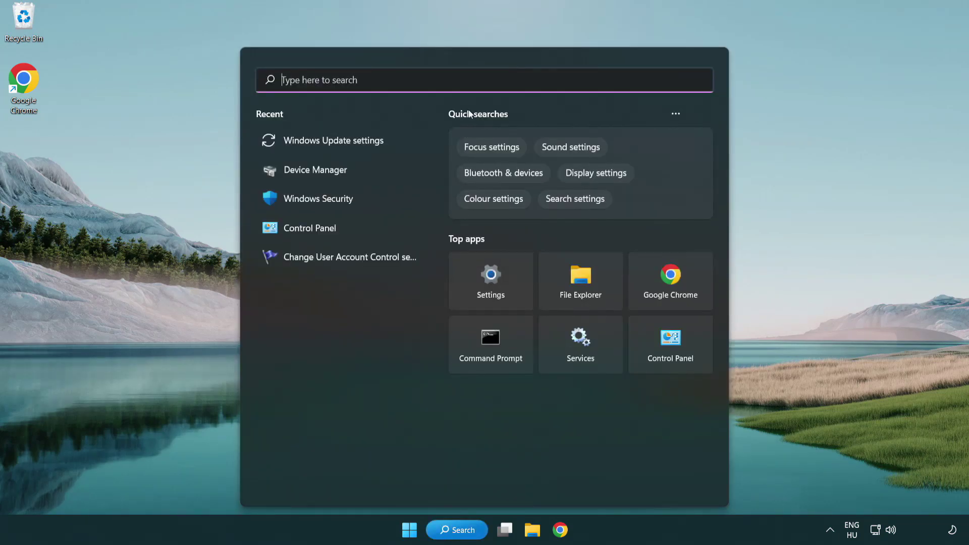
pyautogui.write('cmd')
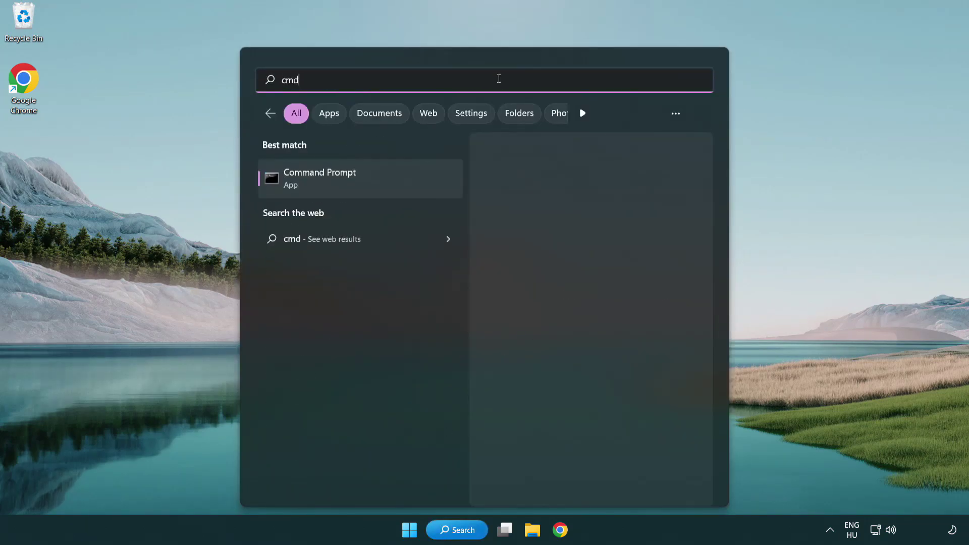
pyautogui.rightClick(371, 185)
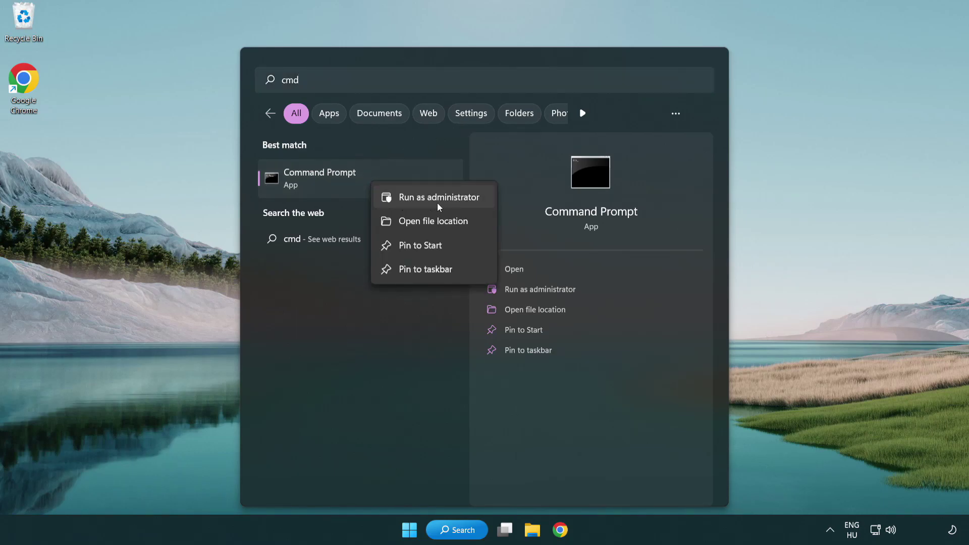
pyautogui.click(437, 201)
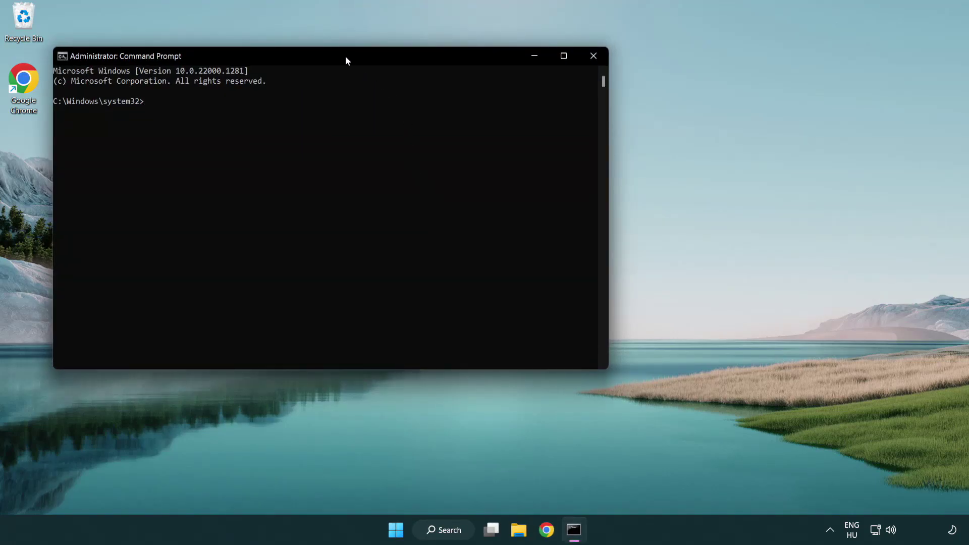
pyautogui.moveTo(346, 60); pyautogui.dragTo(487, 99)
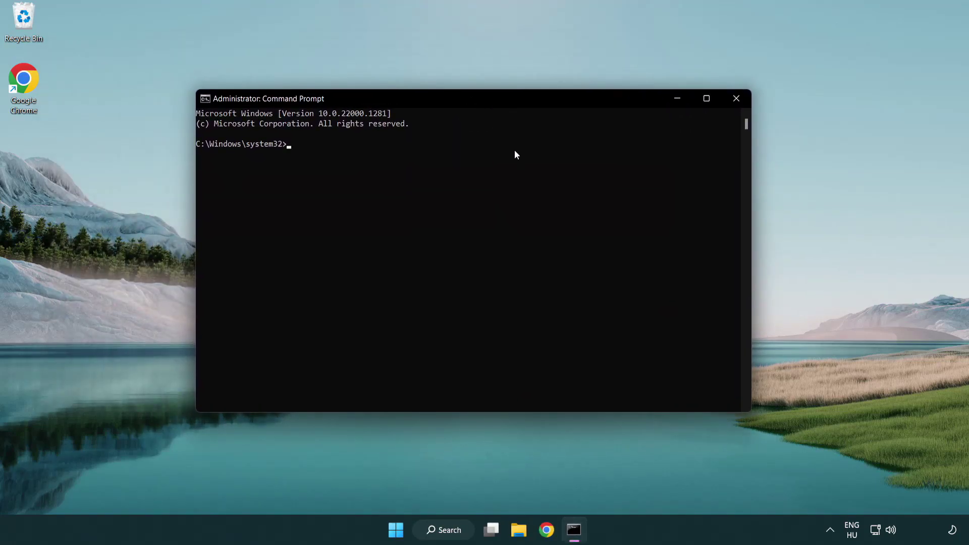
# - Run the system file scan with sfc /scannow and close Command Prompt when the scan has finished
pyautogui.write('sfc /scannow')
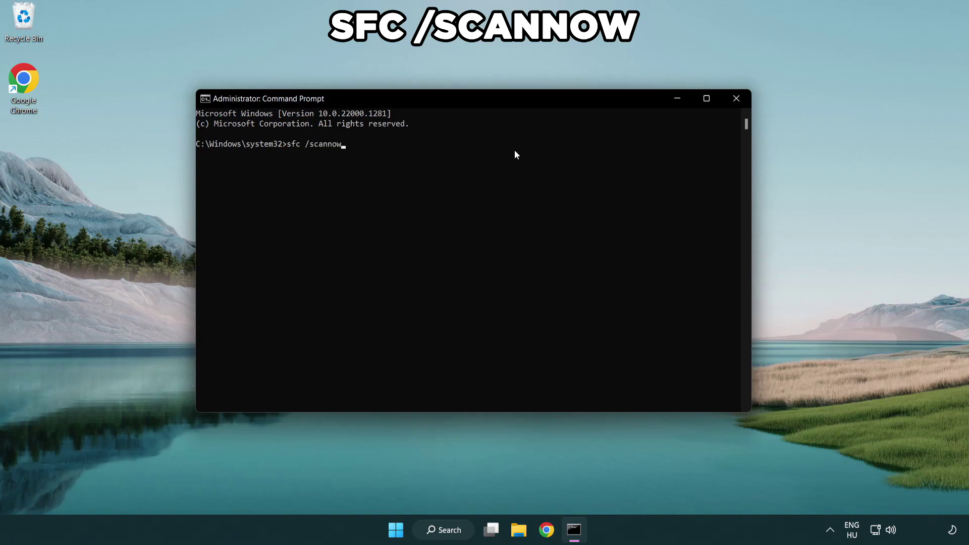
pyautogui.press('Return')
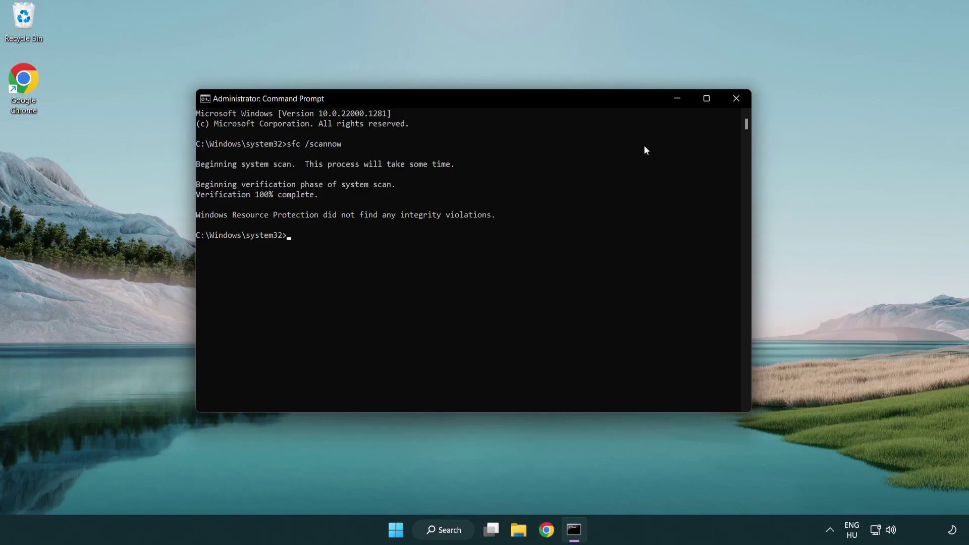
pyautogui.click(739, 101)
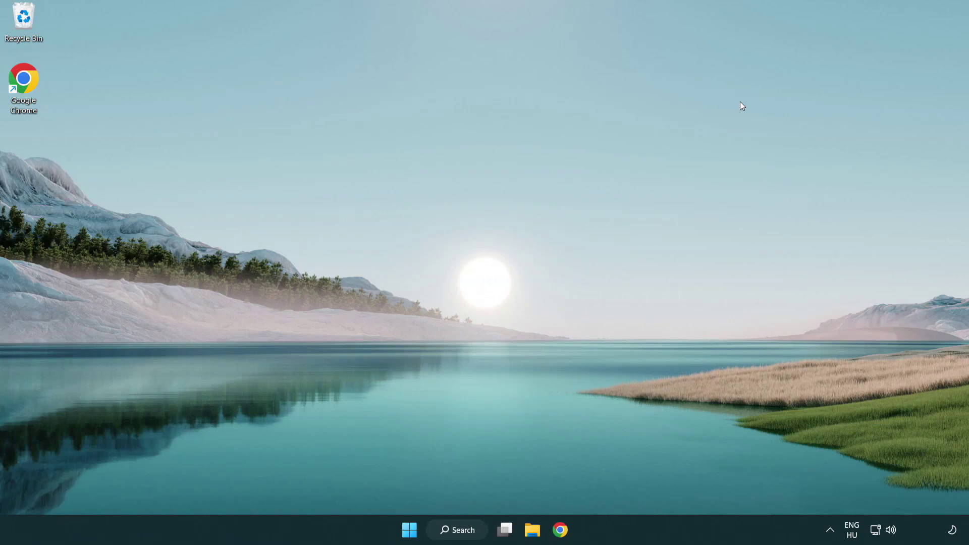
pyautogui.press('super')
pyautogui.click(645, 483)
# - Search for security, open Windows Security and go to Virus & threat protection
pyautogui.click(462, 534)
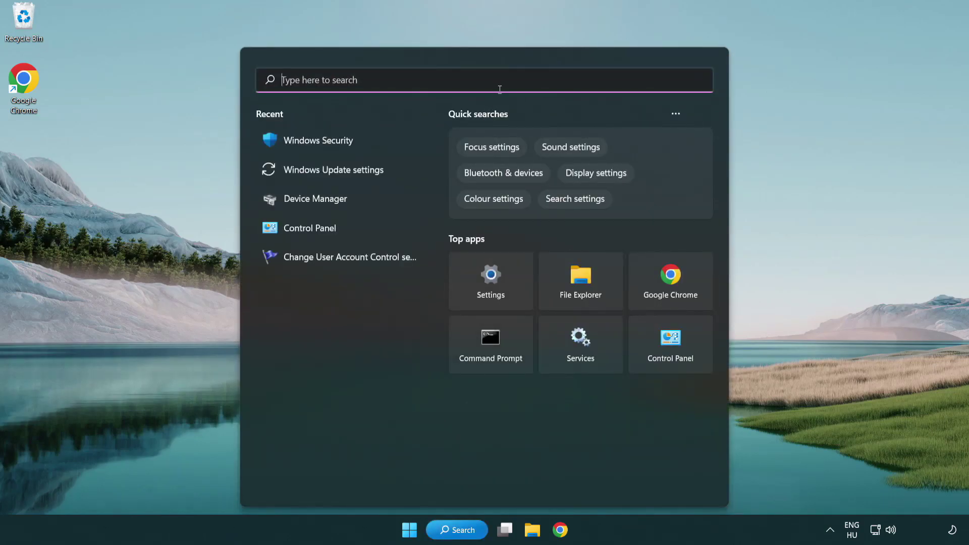
pyautogui.write('sec')
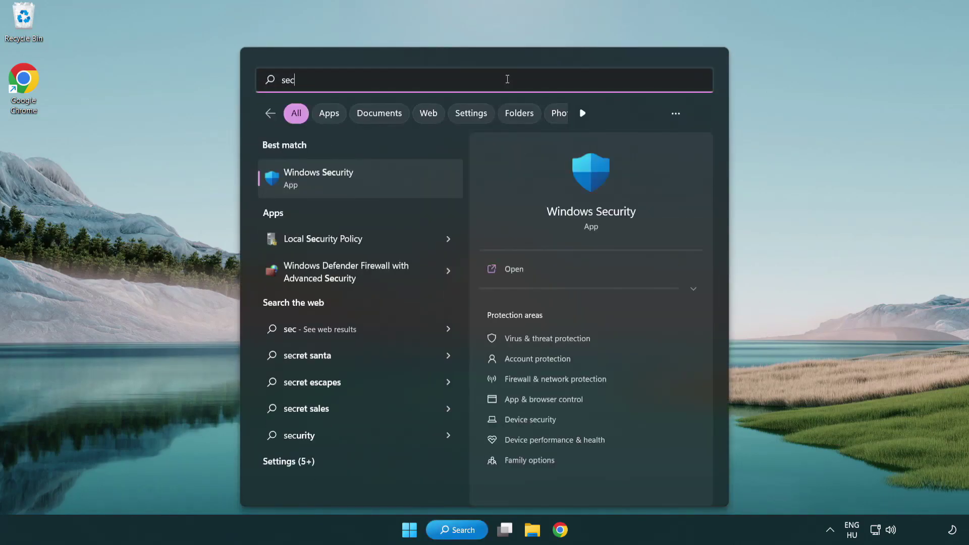
pyautogui.write('urity')
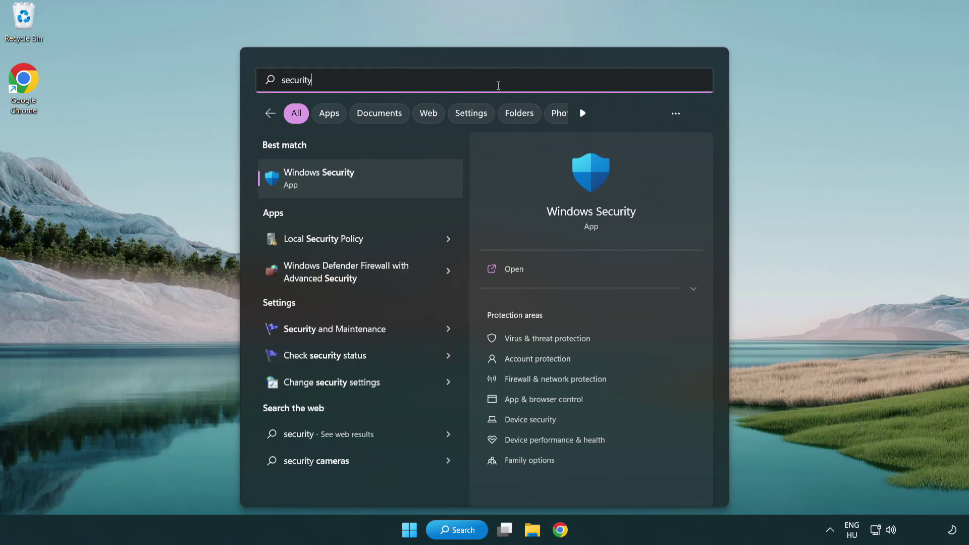
pyautogui.click(397, 187)
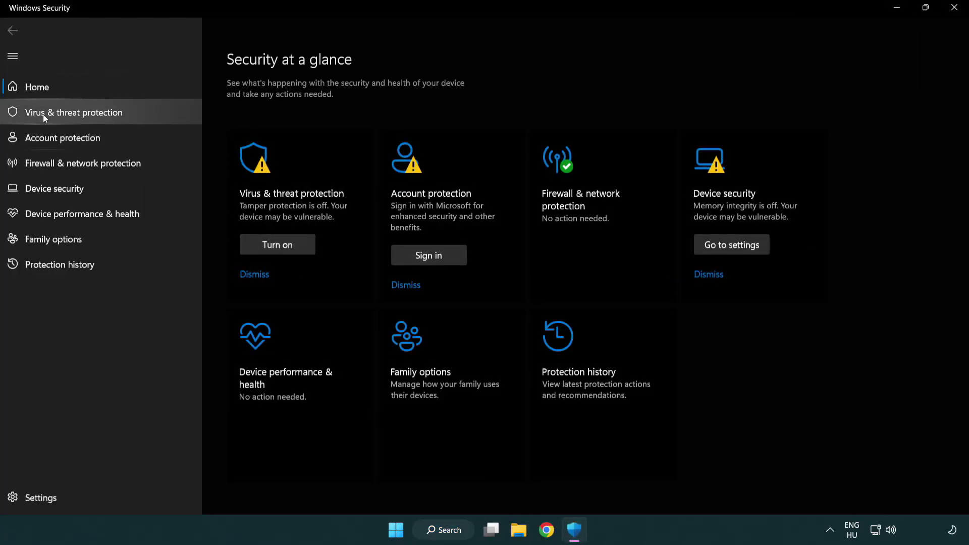
pyautogui.click(146, 113)
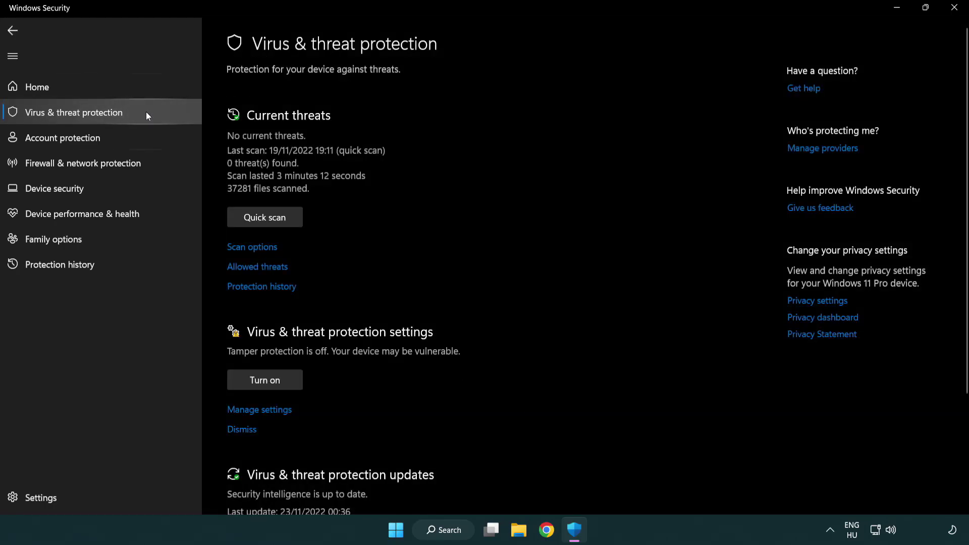
# - Open the Virus & threat protection settings and go to the Microsoft Defender Antivirus exclusions
pyautogui.scroll(-3, 286, 280)
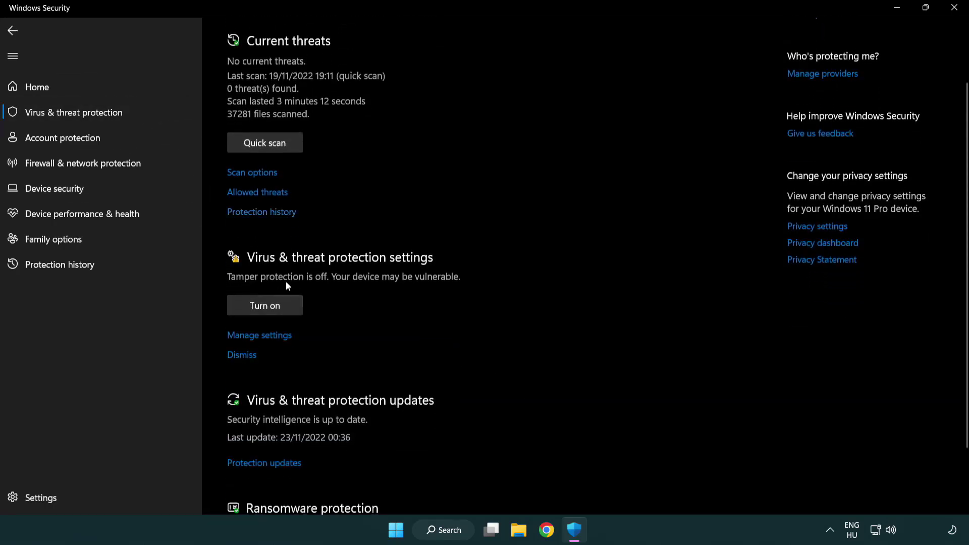
pyautogui.click(257, 339)
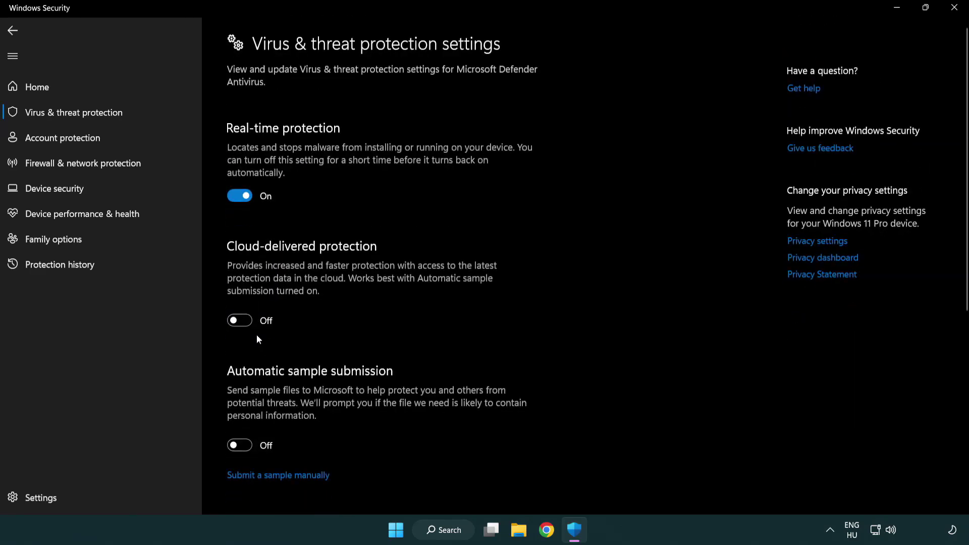
pyautogui.scroll(-14, 258, 336)
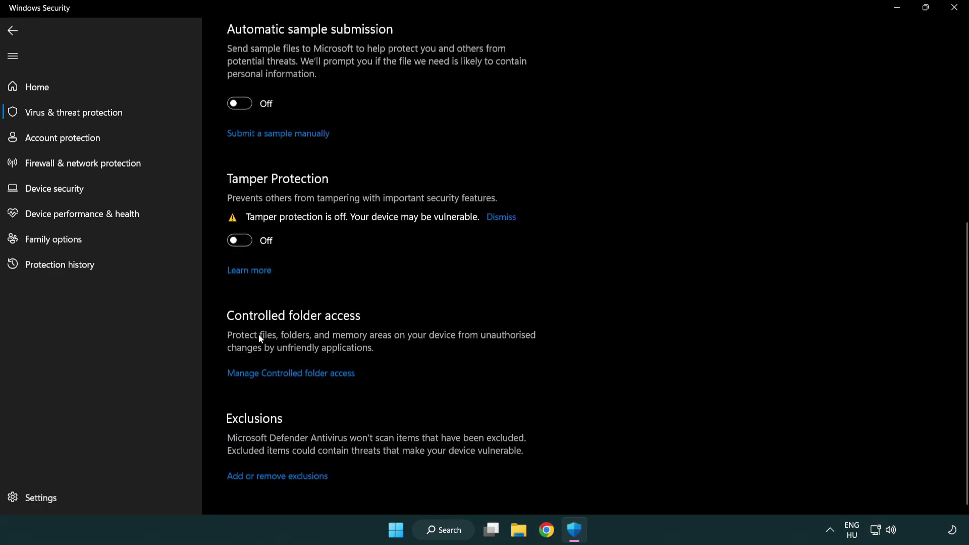
pyautogui.click(282, 479)
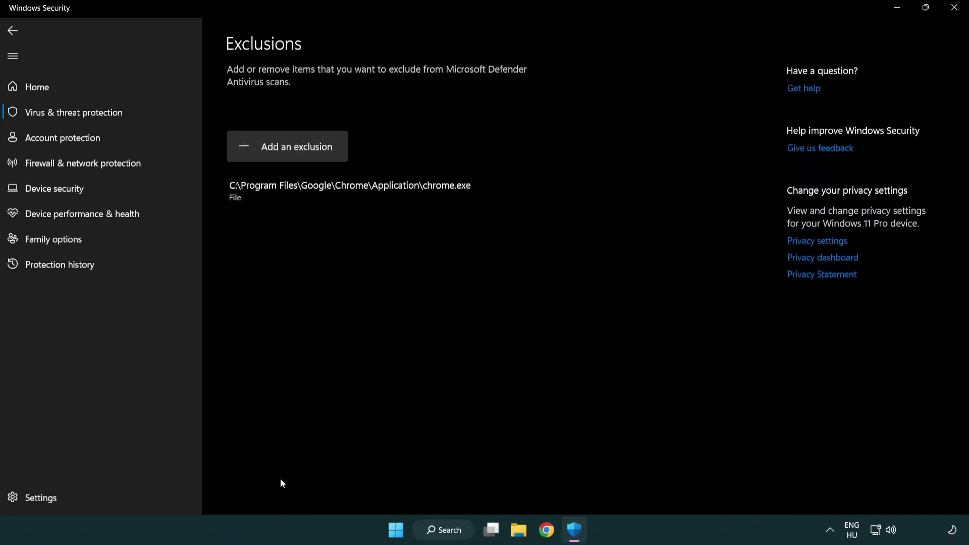
# - Choose the NOT WORKING APP shortcut from the NOT WORKING APP folder in Program Files (x86) as a file exclusion, and close Windows Security
pyautogui.click(291, 149)
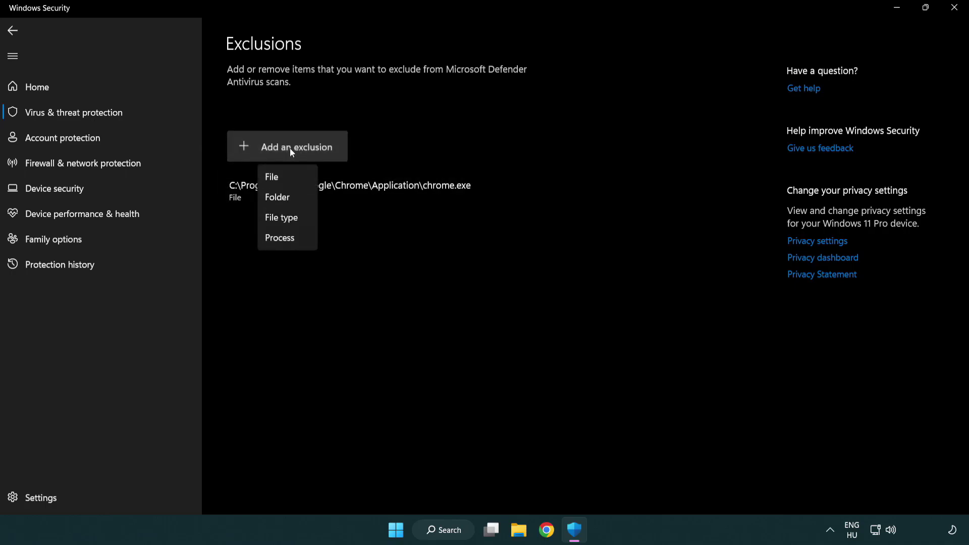
pyautogui.click(291, 178)
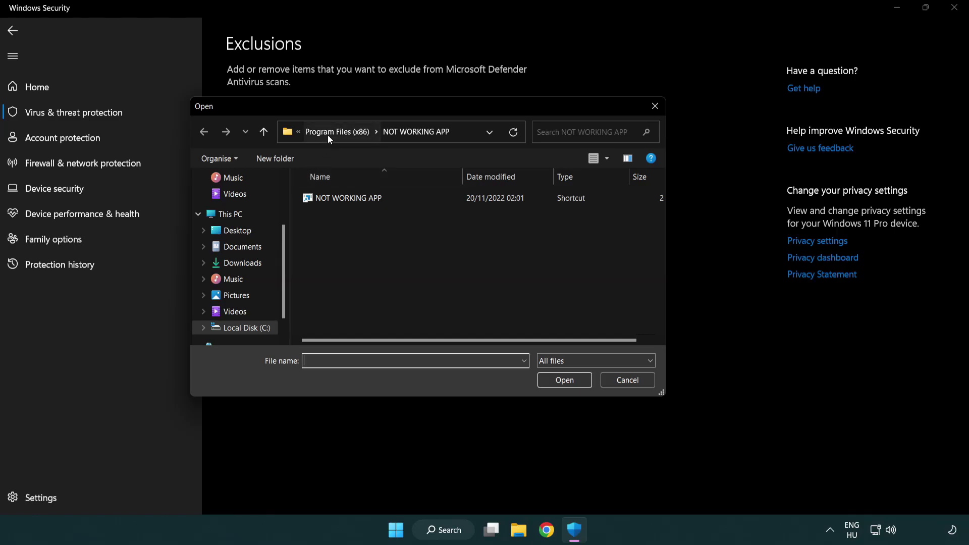
pyautogui.click(328, 135)
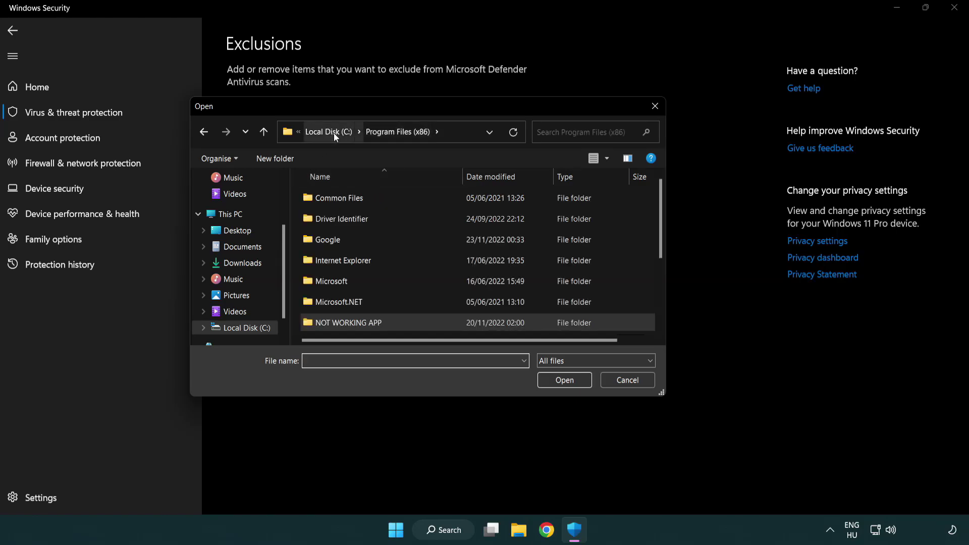
pyautogui.click(334, 132)
pyautogui.click(328, 134)
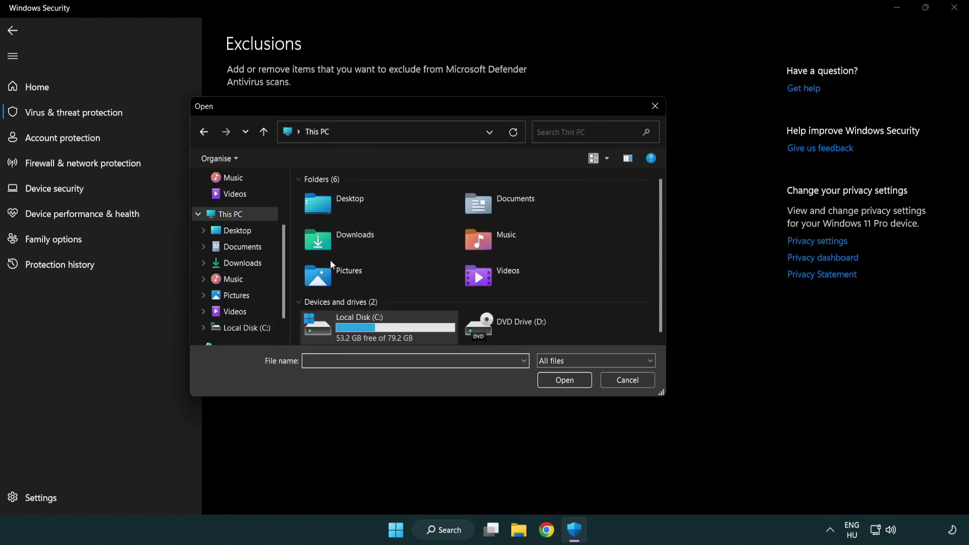
pyautogui.doubleClick(353, 334)
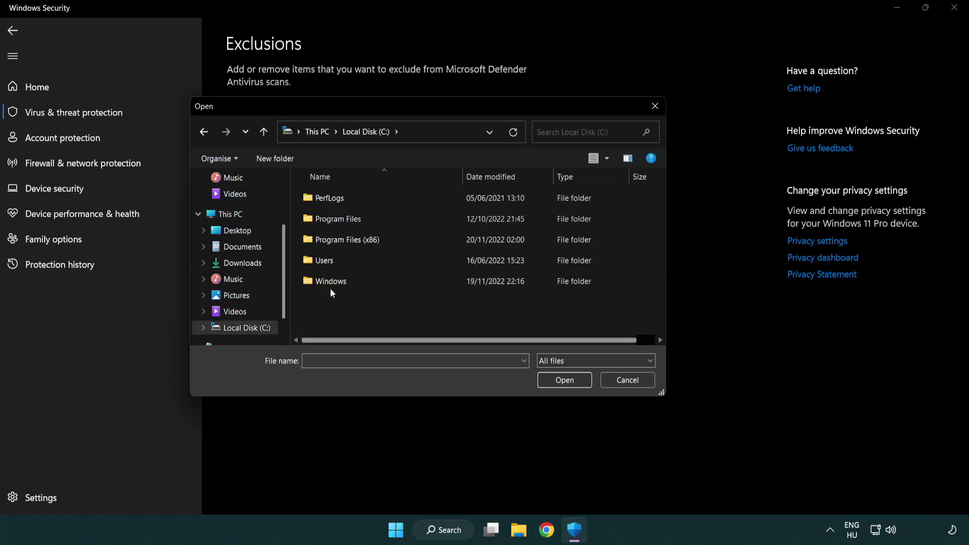
pyautogui.doubleClick(355, 242)
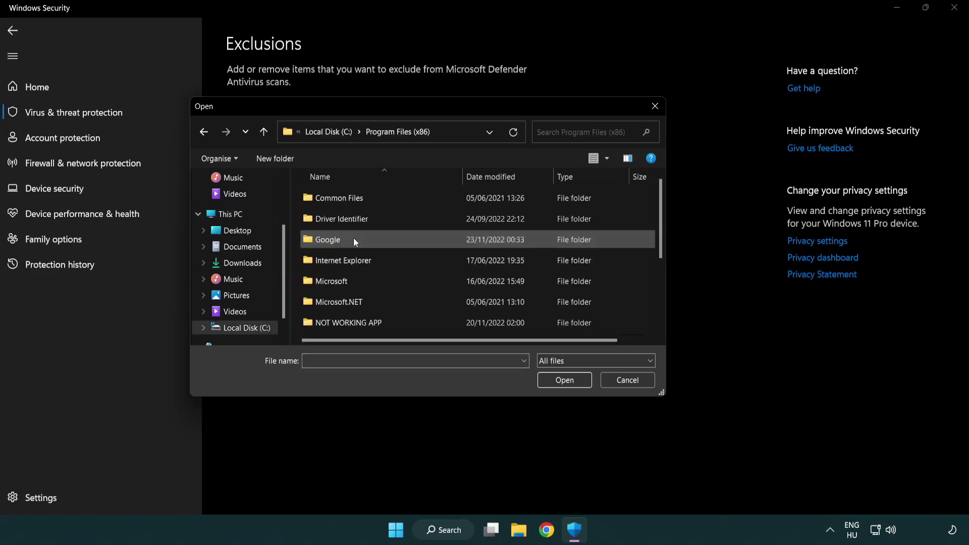
pyautogui.doubleClick(362, 324)
pyautogui.click(343, 198)
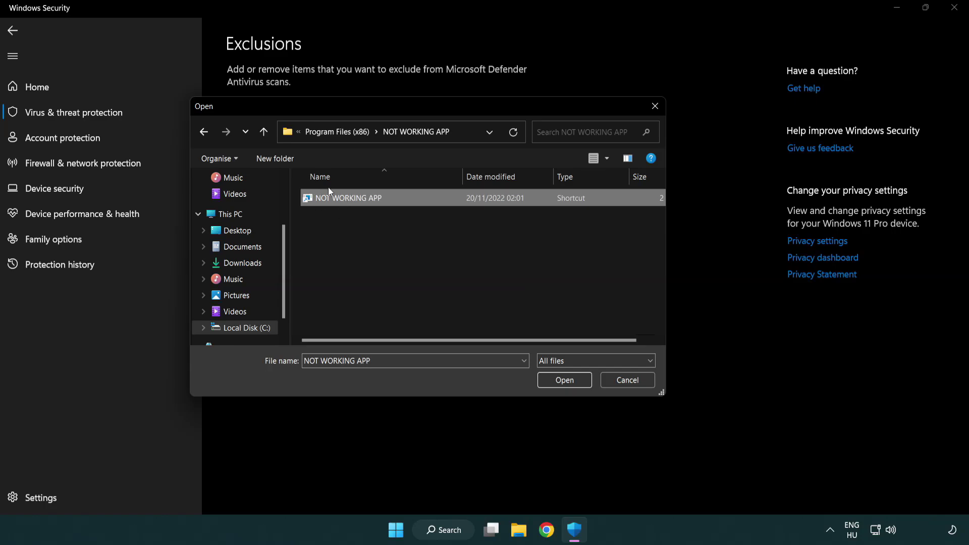
pyautogui.click(563, 383)
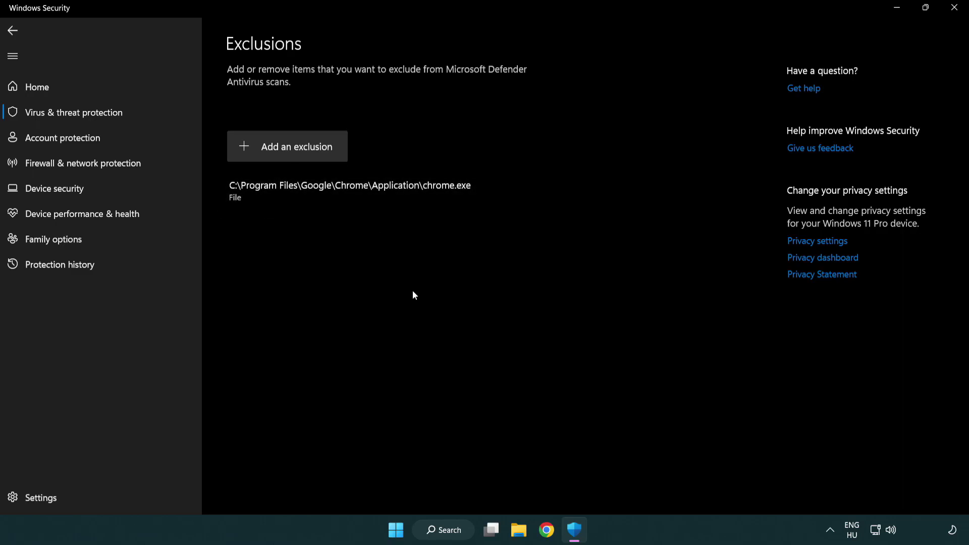
pyautogui.click(954, 8)
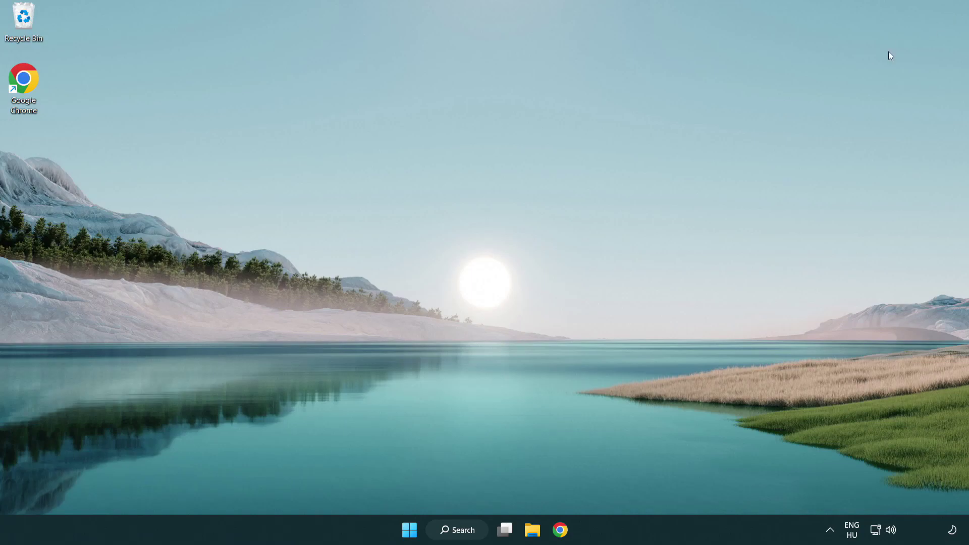
# - Bring up the computer's power options for a restart
pyautogui.click(409, 533)
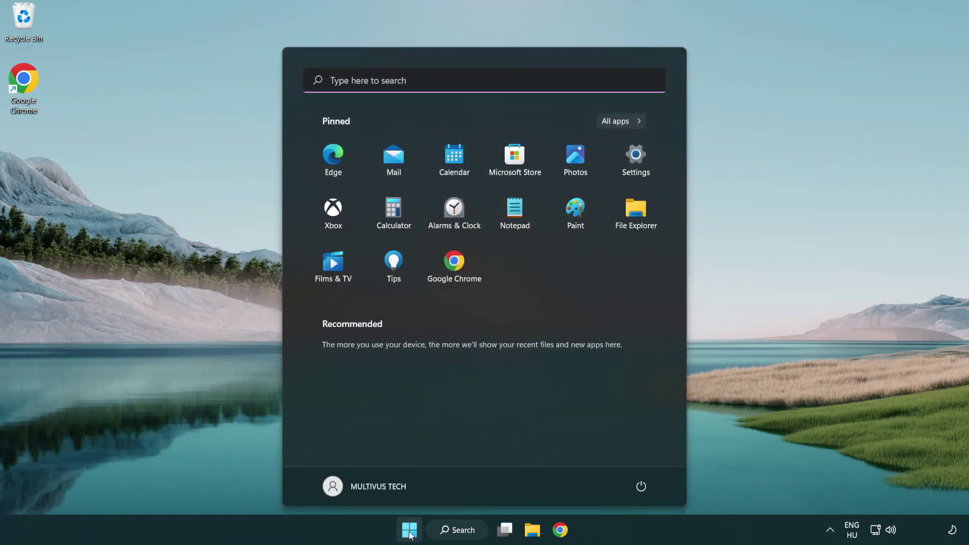
pyautogui.click(642, 485)
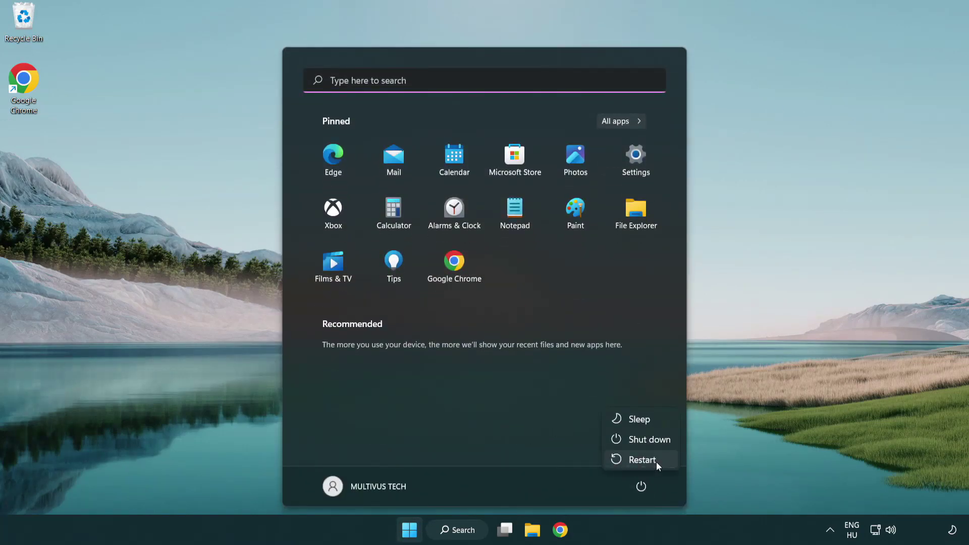